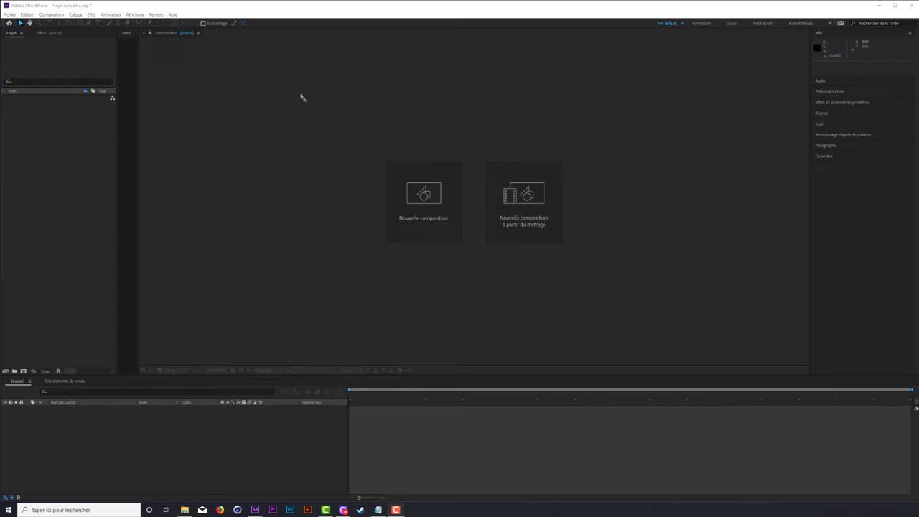
Step: Look through the workspace layout options and close them without changing anything
{"action": "left_click", "coordinate": [156, 15]}
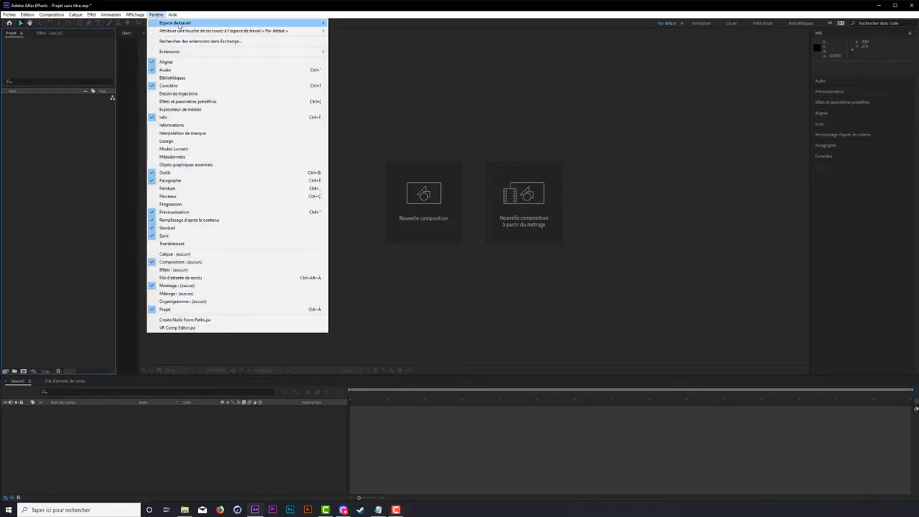
{"action": "mouse_move", "coordinate": [179, 24]}
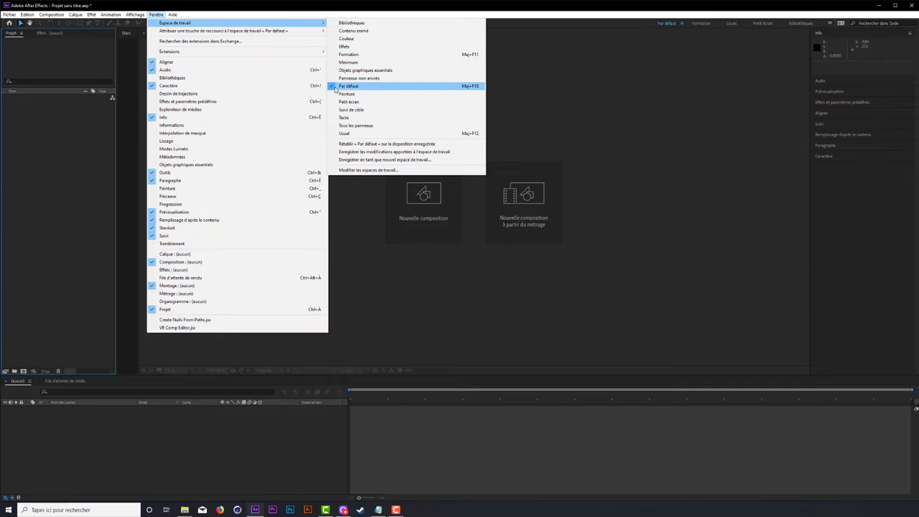
{"action": "left_click", "coordinate": [574, 89]}
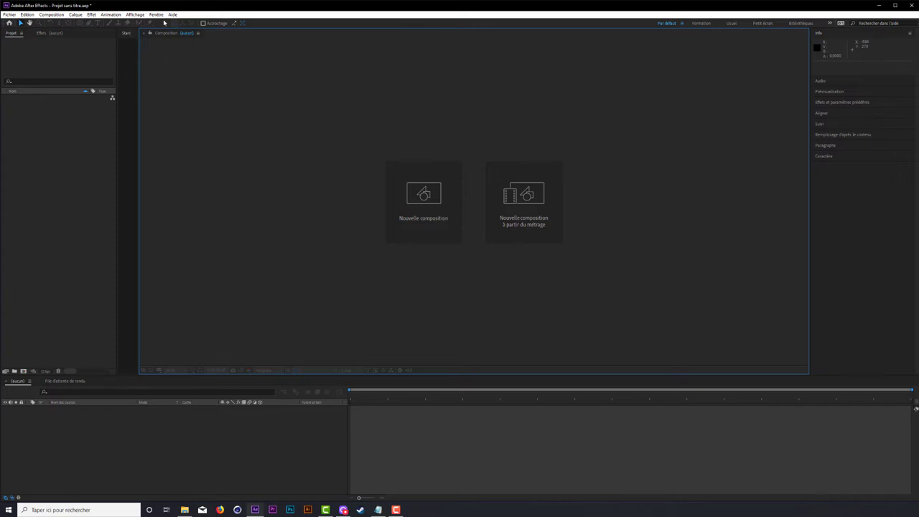
Step: In Préférences > Aspect, lighten Luminosité, darken Contrôles interactifs, brighten Indicateurs de focus, and apply
{"action": "left_click", "coordinate": [156, 15]}
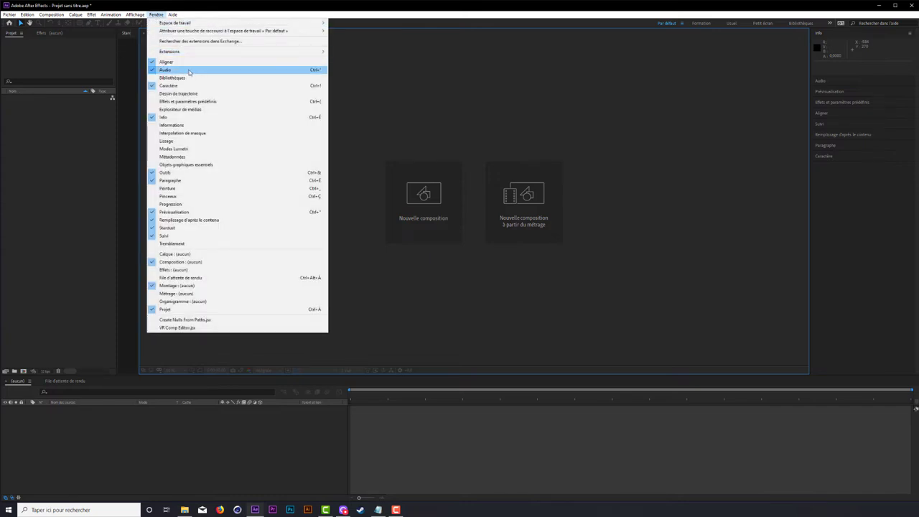
{"action": "mouse_move", "coordinate": [31, 17]}
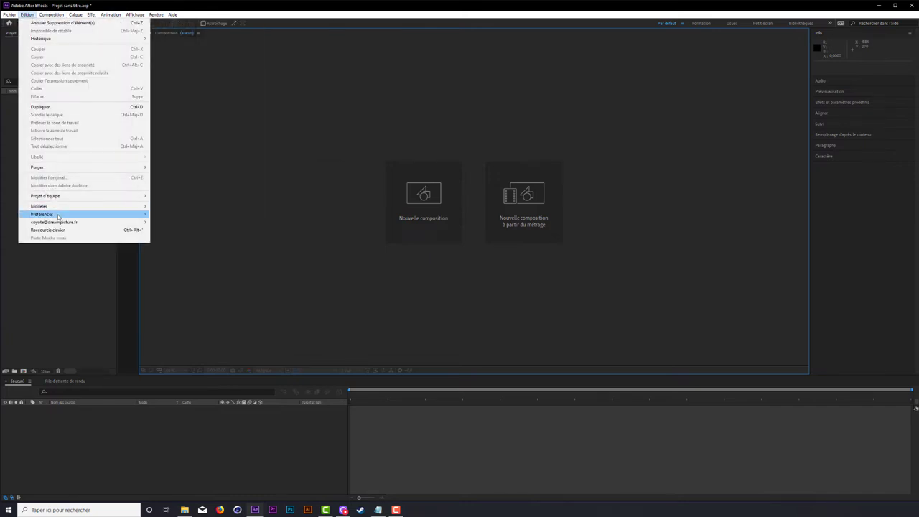
{"action": "mouse_move", "coordinate": [57, 215]}
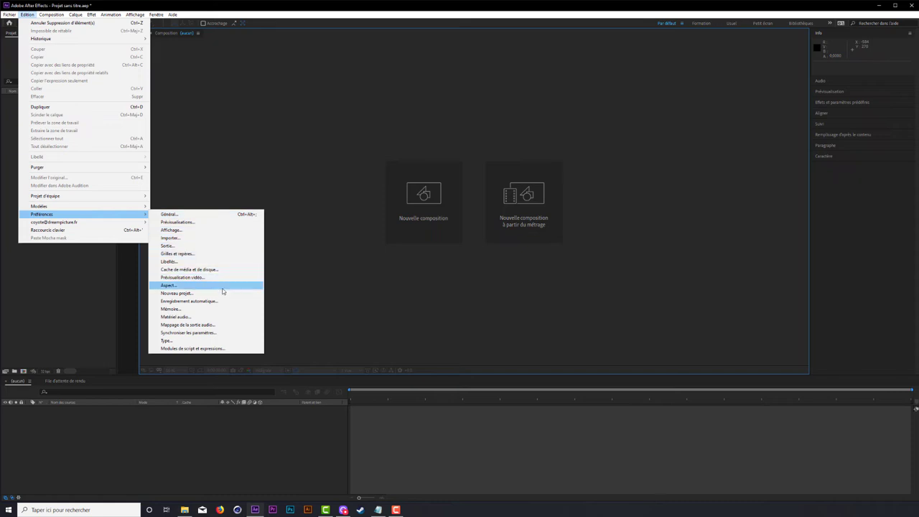
{"action": "left_click", "coordinate": [222, 287]}
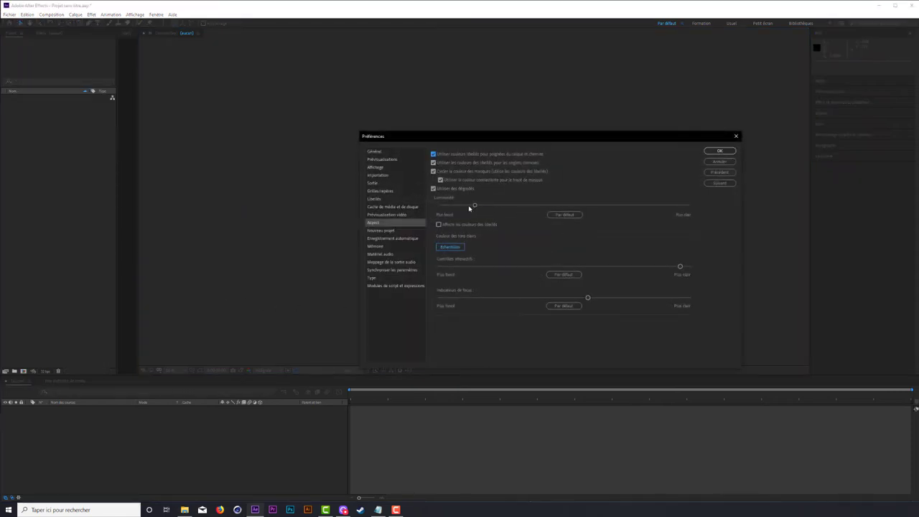
{"action": "mouse_move", "coordinate": [475, 207]}
{"action": "left_mouse_down"}
{"action": "mouse_move", "coordinate": [537, 210]}
{"action": "mouse_move", "coordinate": [459, 209]}
{"action": "left_mouse_up"}
{"action": "left_click_drag", "start_coordinate": [660, 271], "coordinate": [578, 265]}
{"action": "left_click_drag", "start_coordinate": [662, 300], "coordinate": [659, 299]}
{"action": "left_click", "coordinate": [721, 150]}
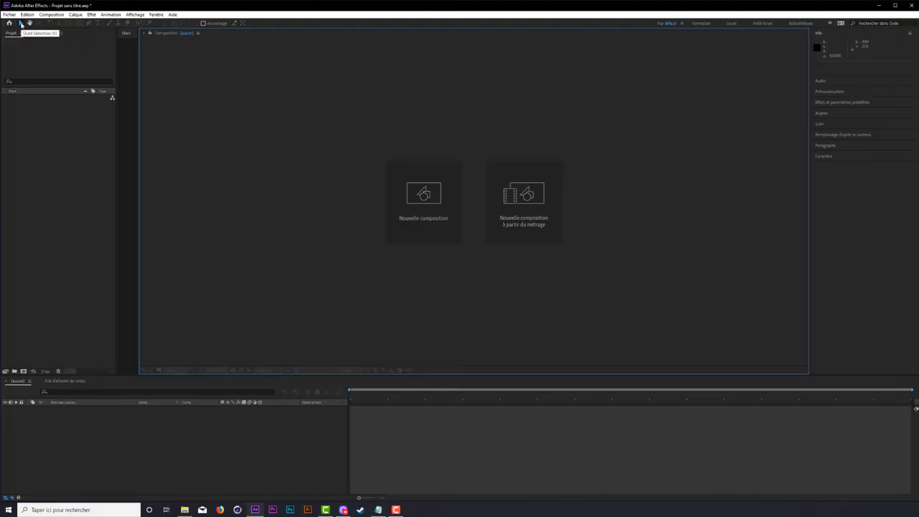
Step: Create a new 2560×1440 composition
{"action": "left_click", "coordinate": [21, 24]}
{"action": "left_click", "coordinate": [51, 14]}
{"action": "left_click", "coordinate": [68, 24]}
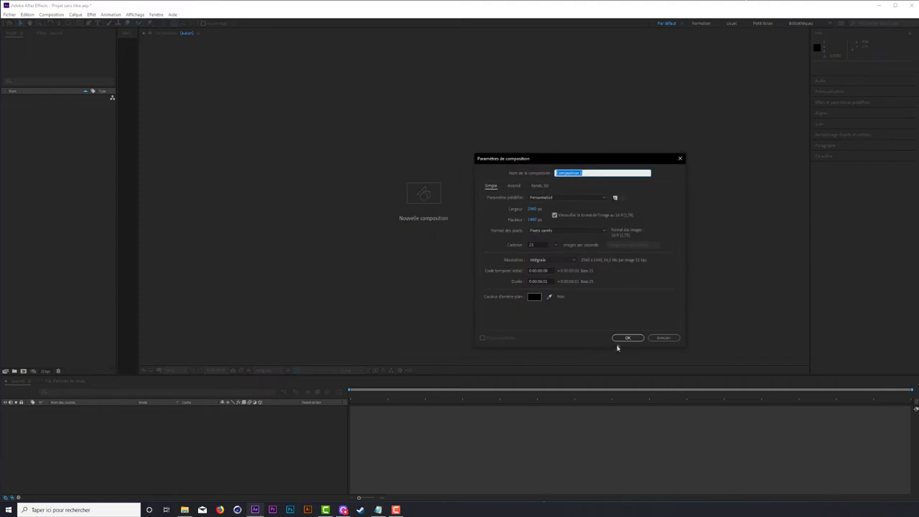
{"action": "left_click", "coordinate": [626, 337]}
Step: Add a new full-frame solid layer to the composition's timeline
{"action": "right_click", "coordinate": [196, 448]}
{"action": "mouse_move", "coordinate": [232, 373]}
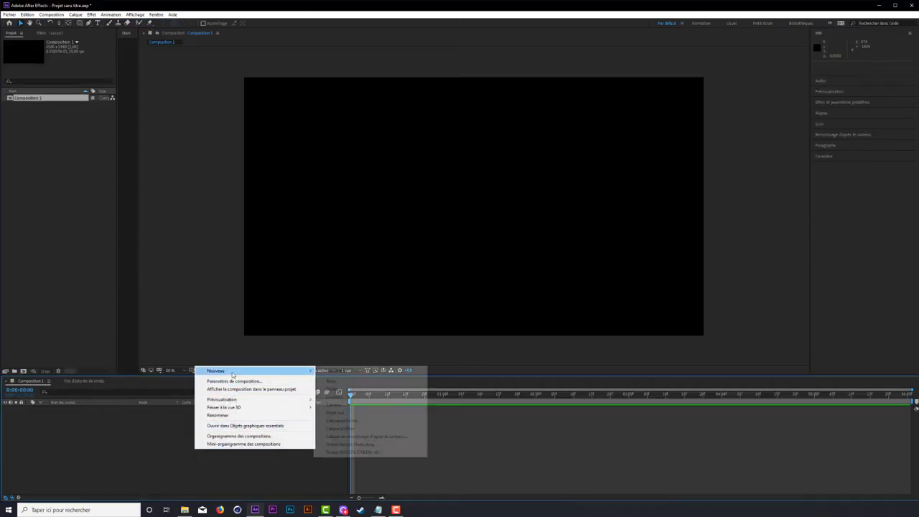
{"action": "left_click", "coordinate": [334, 389]}
{"action": "left_click", "coordinate": [619, 315]}
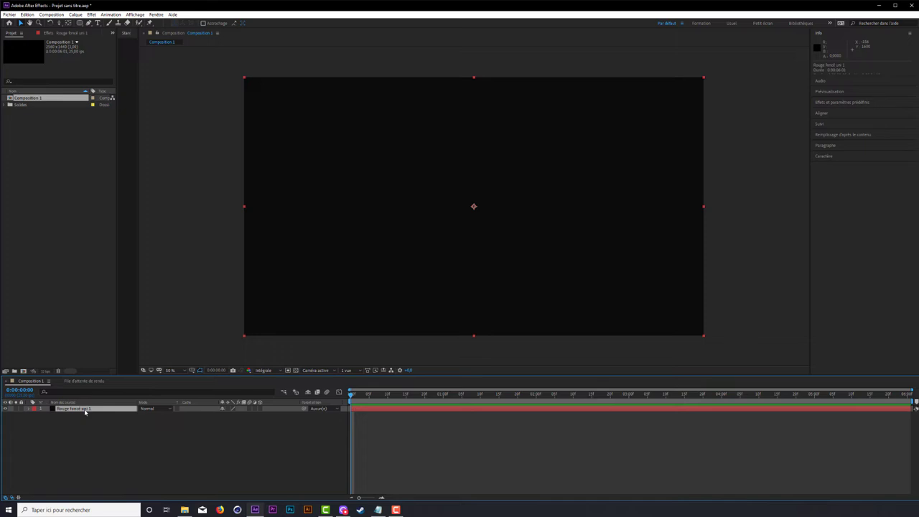
Step: Change the Rouge uni 1 solid's colour to pure red in Solid Settings
{"action": "left_click", "coordinate": [51, 14]}
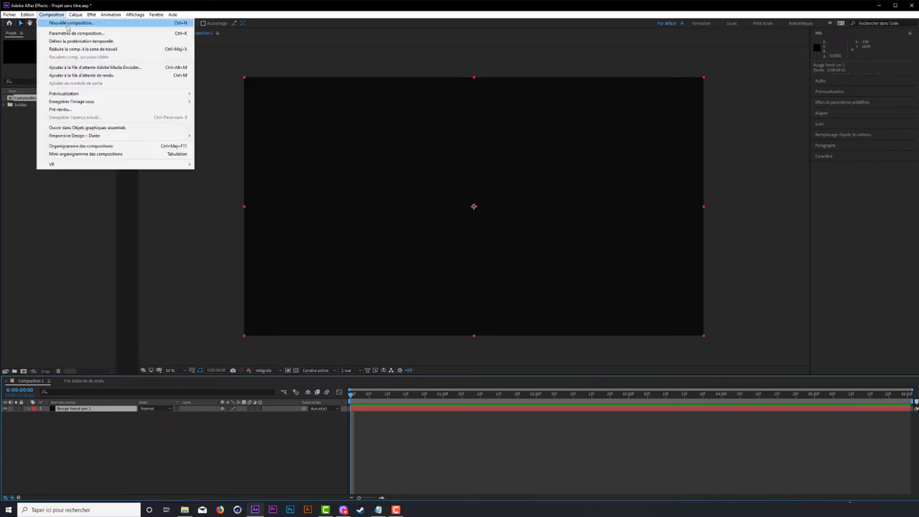
{"action": "mouse_move", "coordinate": [75, 15]}
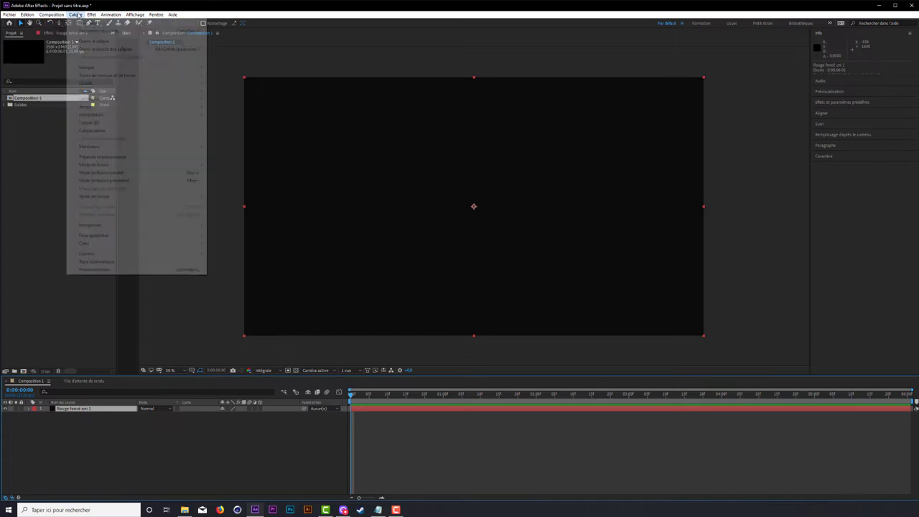
{"action": "left_click", "coordinate": [93, 34]}
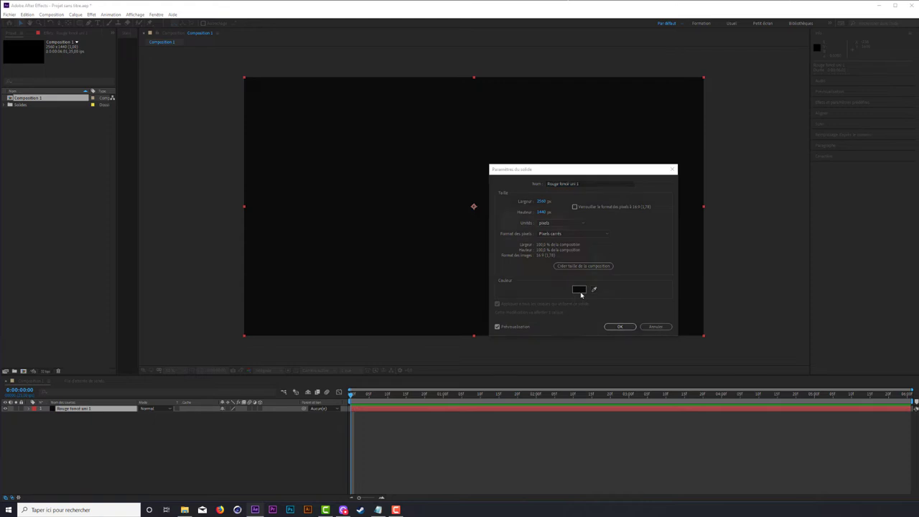
{"action": "left_click", "coordinate": [578, 289]}
{"action": "left_click", "coordinate": [589, 209]}
{"action": "left_click", "coordinate": [652, 209]}
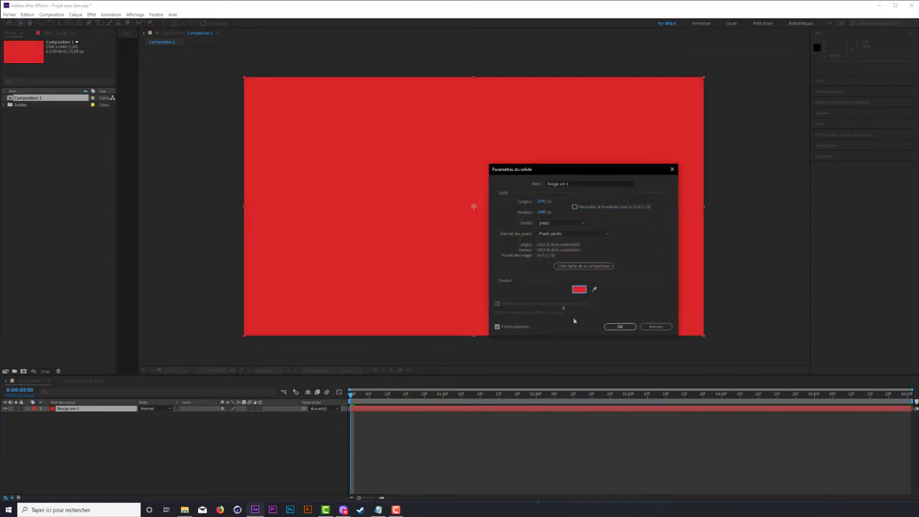
{"action": "left_click", "coordinate": [620, 327]}
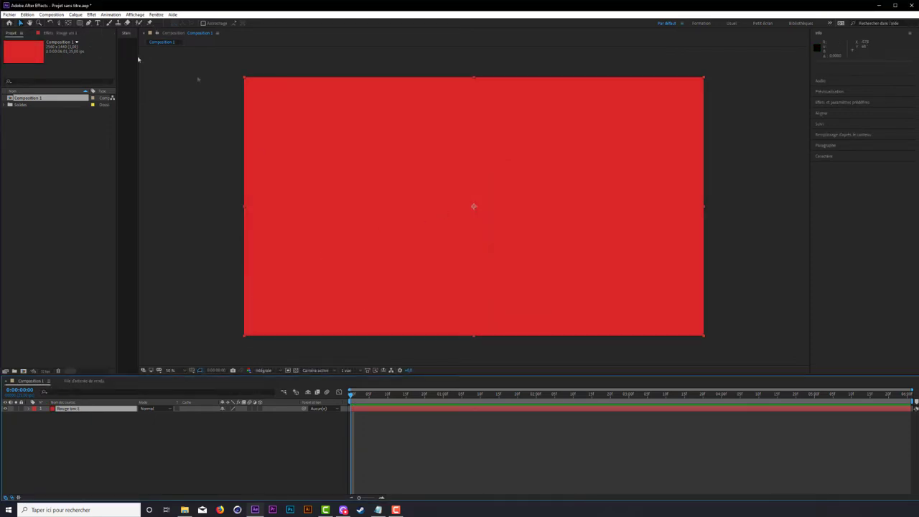
{"action": "left_click", "coordinate": [178, 451]}
{"action": "left_click", "coordinate": [454, 247]}
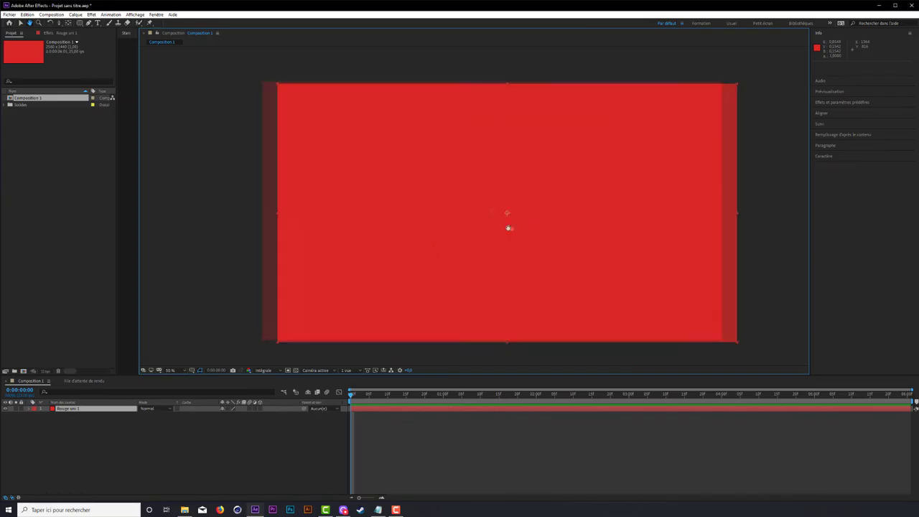
{"action": "left_click", "coordinate": [41, 24]}
{"action": "scroll", "coordinate": [414, 199], "scroll_direction": "up", "scroll_amount": 2}
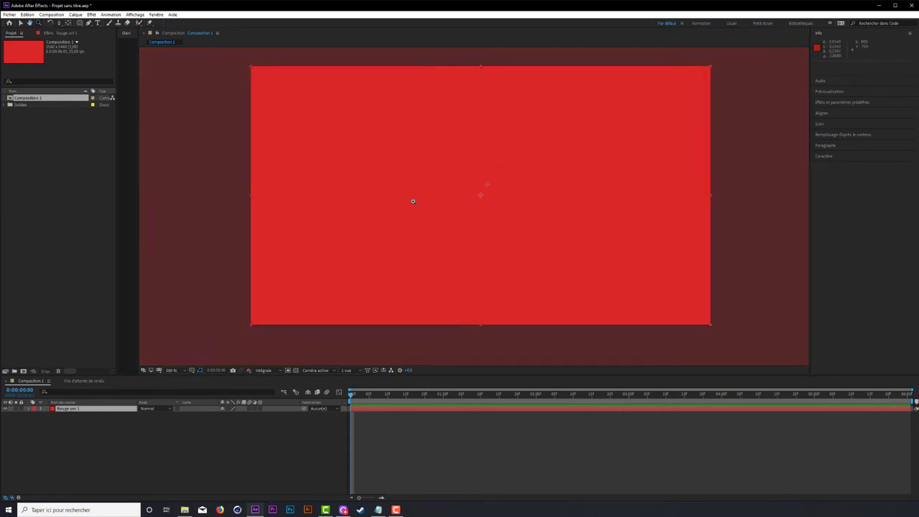
{"action": "scroll", "coordinate": [413, 201], "scroll_direction": "down", "scroll_amount": 4}
{"action": "scroll", "coordinate": [415, 199], "scroll_direction": "up", "scroll_amount": 1}
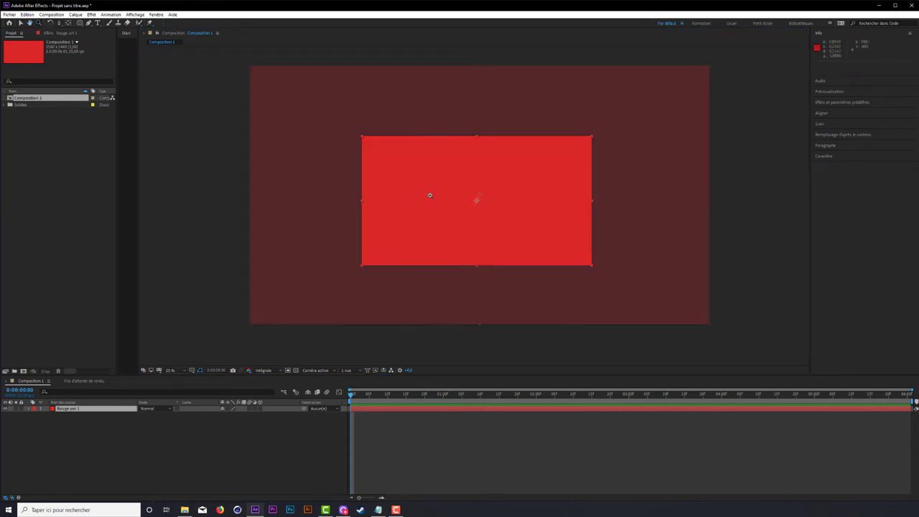
{"action": "left_click", "coordinate": [69, 23]}
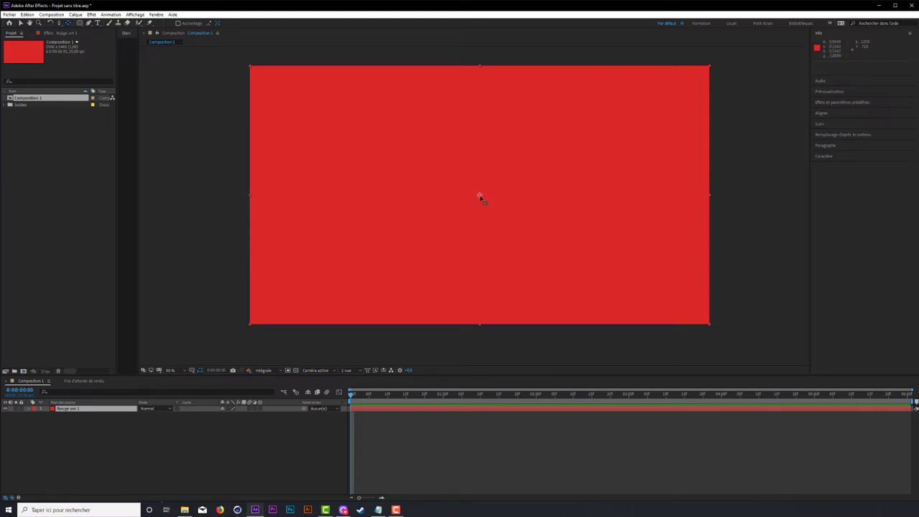
{"action": "left_click_drag", "start_coordinate": [480, 199], "coordinate": [569, 180]}
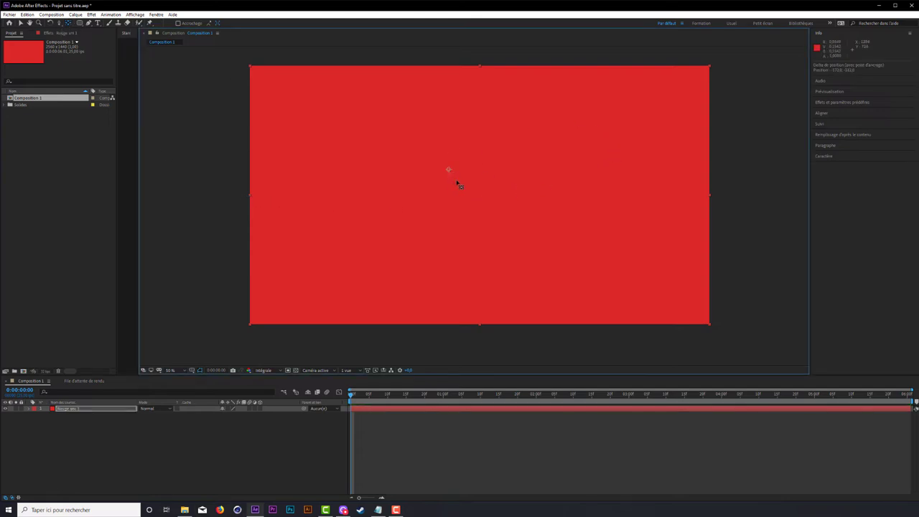
{"action": "key", "text": "ctrl+z"}
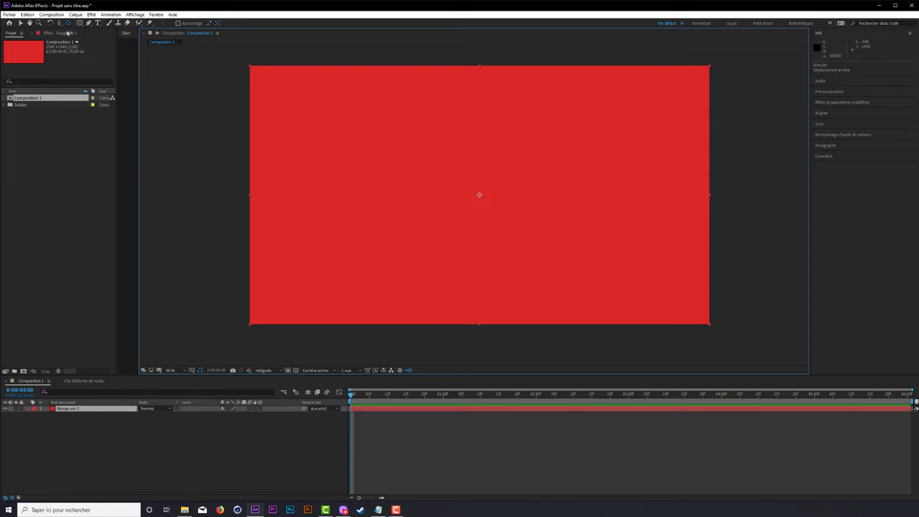
{"action": "left_click", "coordinate": [59, 23]}
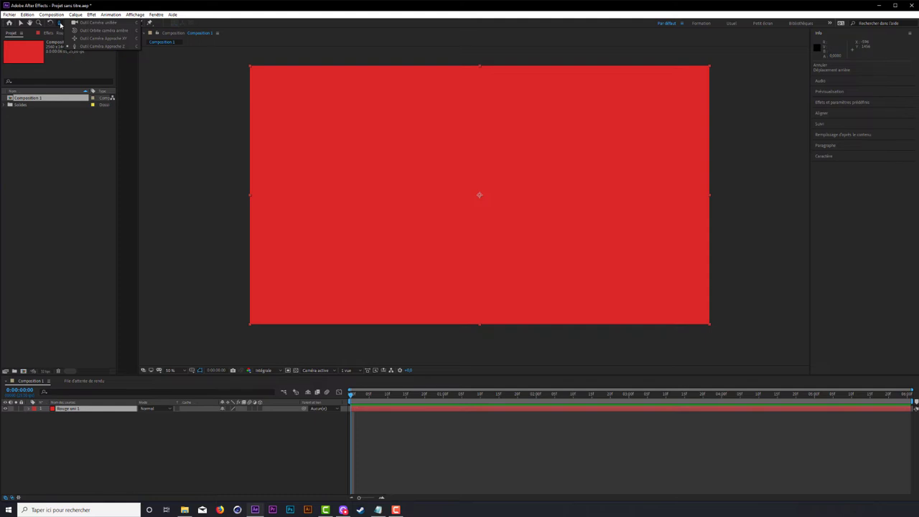
{"action": "left_click", "coordinate": [108, 30]}
{"action": "left_click", "coordinate": [79, 22]}
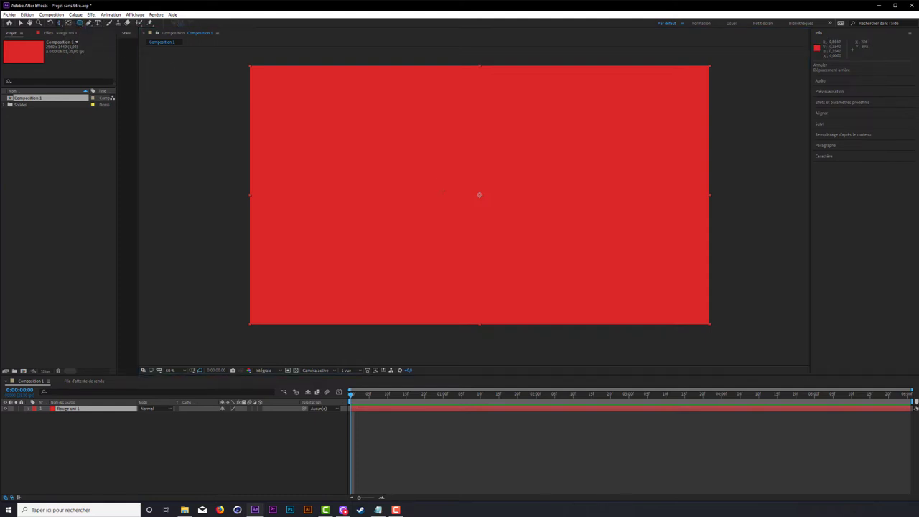
{"action": "left_click_drag", "start_coordinate": [385, 140], "coordinate": [559, 205]}
{"action": "left_click", "coordinate": [80, 23]}
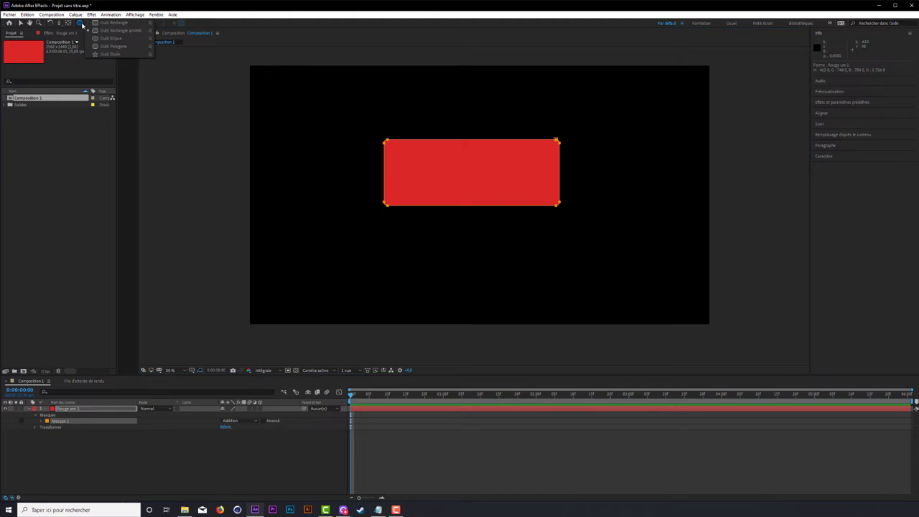
{"action": "left_click", "coordinate": [112, 31]}
{"action": "key", "text": "ctrl+z"}
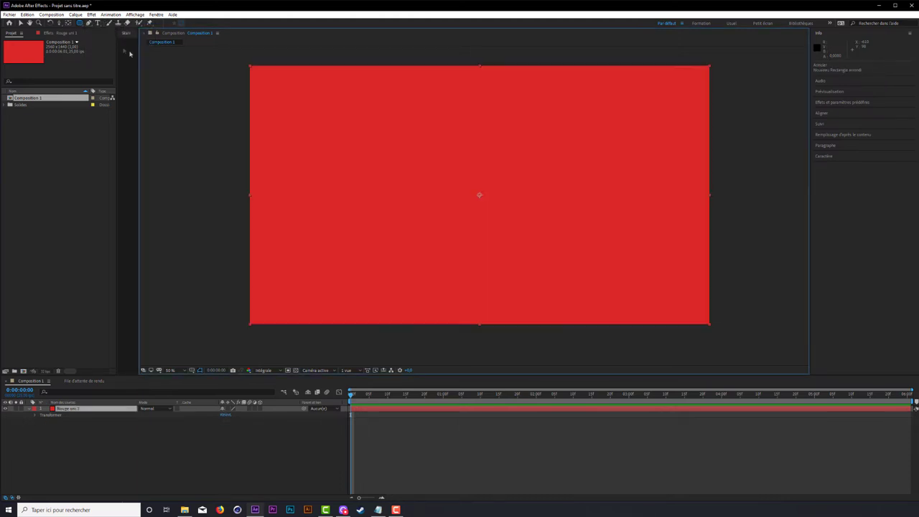
{"action": "left_click", "coordinate": [89, 23]}
{"action": "left_click_drag", "start_coordinate": [425, 123], "coordinate": [451, 123]}
{"action": "left_click_drag", "start_coordinate": [592, 183], "coordinate": [593, 193]}
{"action": "left_click", "coordinate": [558, 230]}
{"action": "left_click", "coordinate": [482, 239]}
{"action": "left_click", "coordinate": [403, 157]}
{"action": "left_click", "coordinate": [351, 156]}
{"action": "left_click_drag", "start_coordinate": [329, 166], "coordinate": [329, 121]}
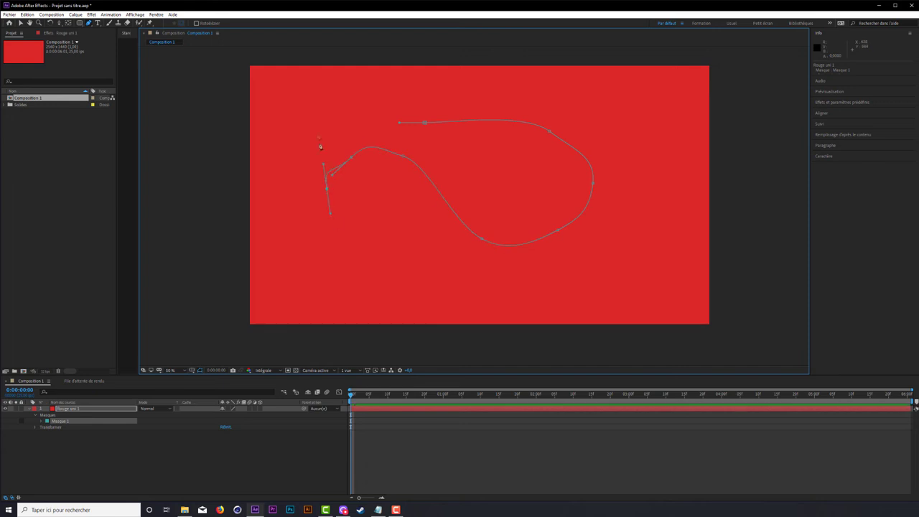
{"action": "key", "text": "ctrl+z"}
{"action": "key", "text": "ctrl+z"}
{"action": "key", "text": "ctrl+z"}
{"action": "key", "text": "ctrl+z"}
{"action": "key", "text": "ctrl+z"}
{"action": "key", "text": "ctrl+z"}
{"action": "key", "text": "ctrl+z"}
{"action": "key", "text": "ctrl+z"}
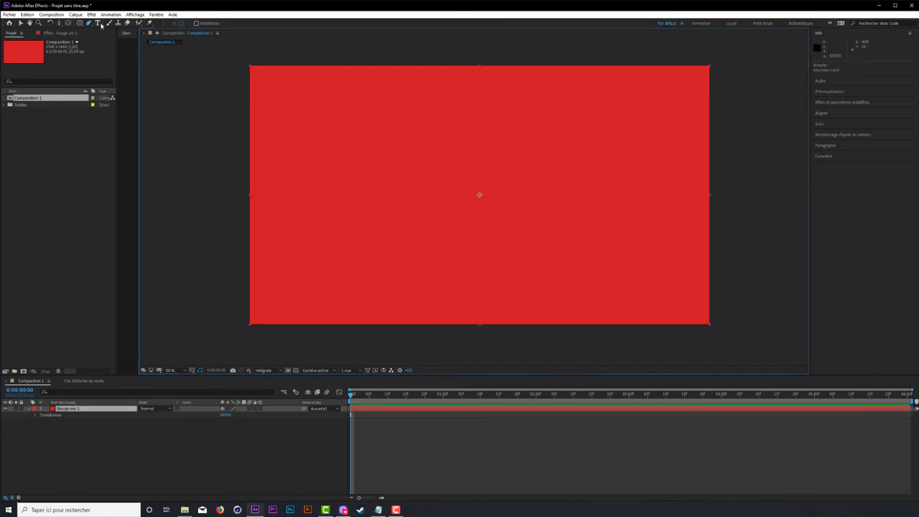
{"action": "key", "text": "ctrl+t"}
Step: Type BONJOUR as a new text layer and drag it to the centre of the frame
{"action": "left_click", "coordinate": [405, 141]}
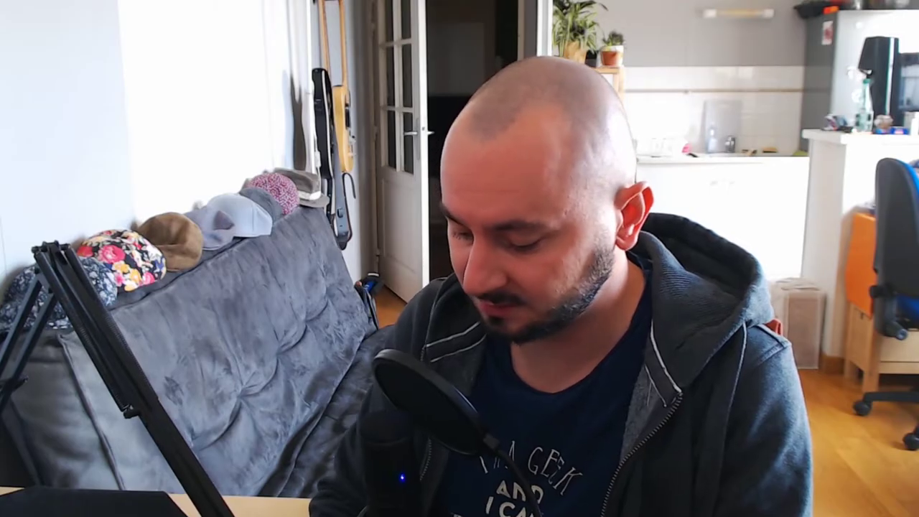
{"action": "type", "text": "BONJOUR"}
{"action": "key", "text": "ctrl+a"}
{"action": "left_click", "coordinate": [20, 22]}
{"action": "mouse_move", "coordinate": [521, 135]}
{"action": "left_mouse_down"}
{"action": "mouse_move", "coordinate": [473, 207]}
{"action": "mouse_move", "coordinate": [383, 214]}
{"action": "left_mouse_up"}
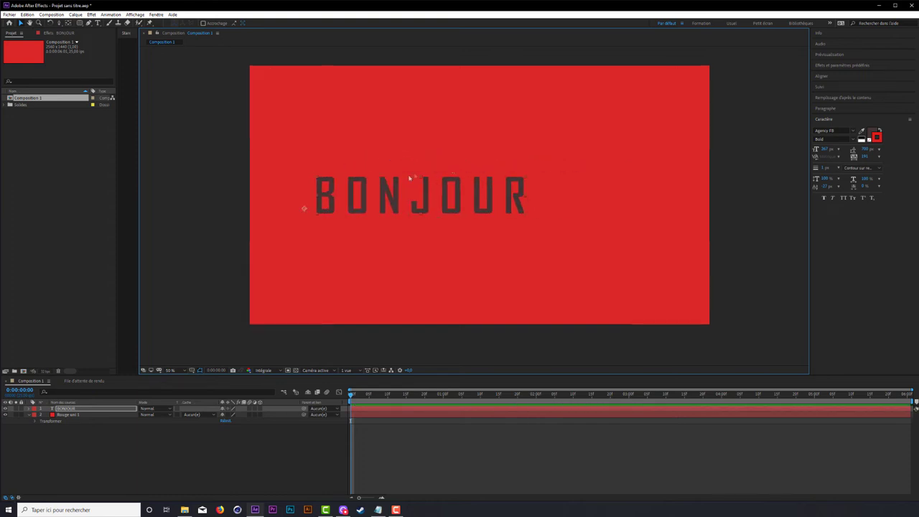
{"action": "left_click_drag", "start_coordinate": [409, 178], "coordinate": [485, 179]}
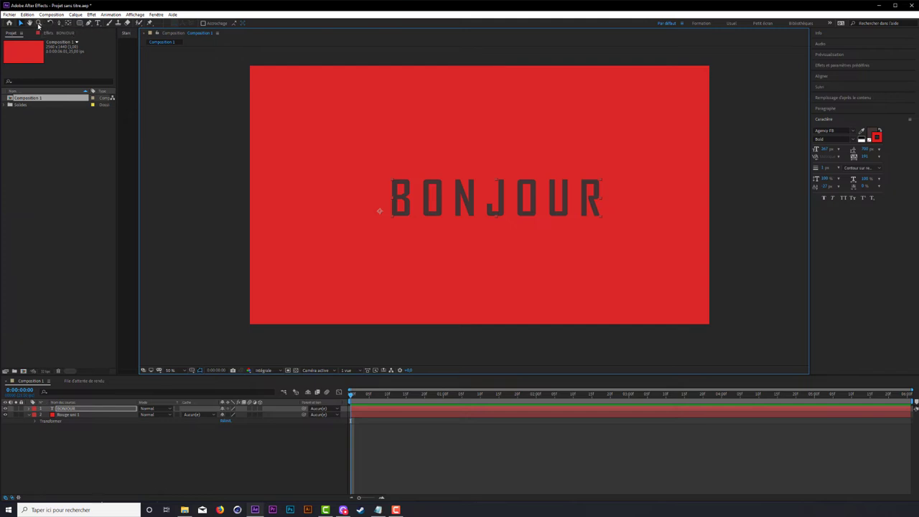
Step: Zoom the view to 50%, show Rotation, and rotate the red solid then straighten it
{"action": "key", "text": "z"}
{"action": "key", "text": "comma"}
{"action": "key", "text": "comma"}
{"action": "key", "text": "comma"}
{"action": "key", "text": "r"}
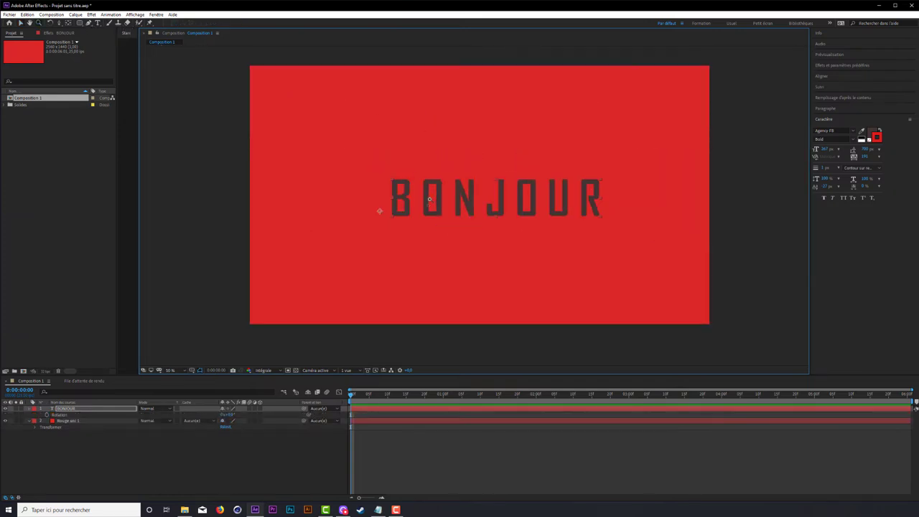
{"action": "key", "text": "w"}
{"action": "left_click_drag", "start_coordinate": [347, 260], "coordinate": [333, 260]}
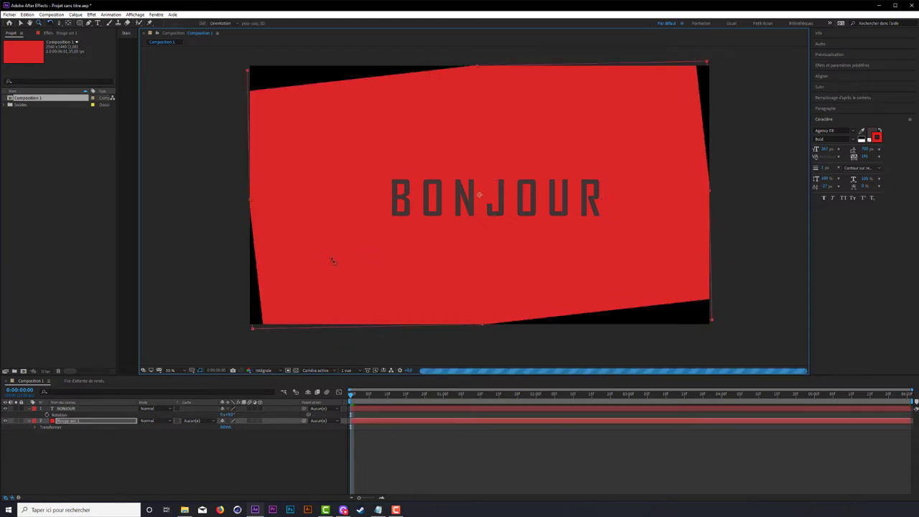
{"action": "left_click_drag", "start_coordinate": [333, 261], "coordinate": [389, 249]}
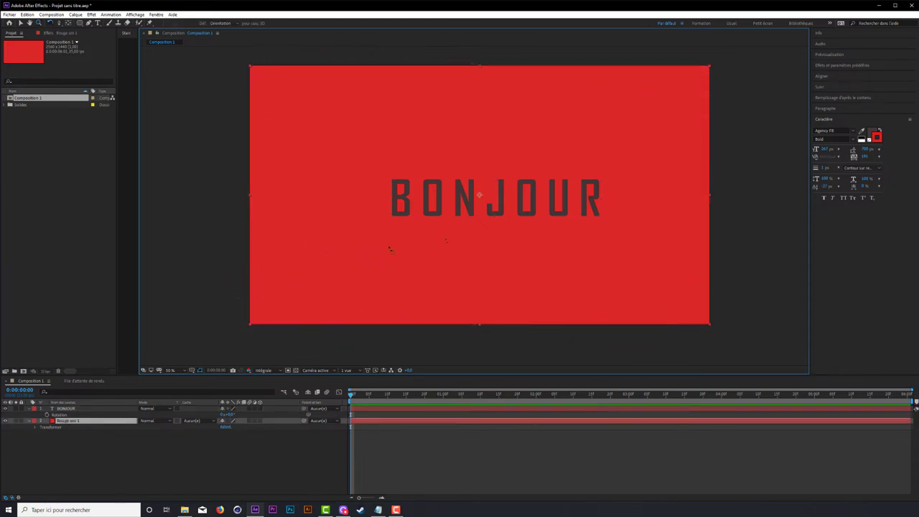
Step: Move the red solid's anchor point toward the upper right and rotate it around that pivot
{"action": "left_click", "coordinate": [65, 23]}
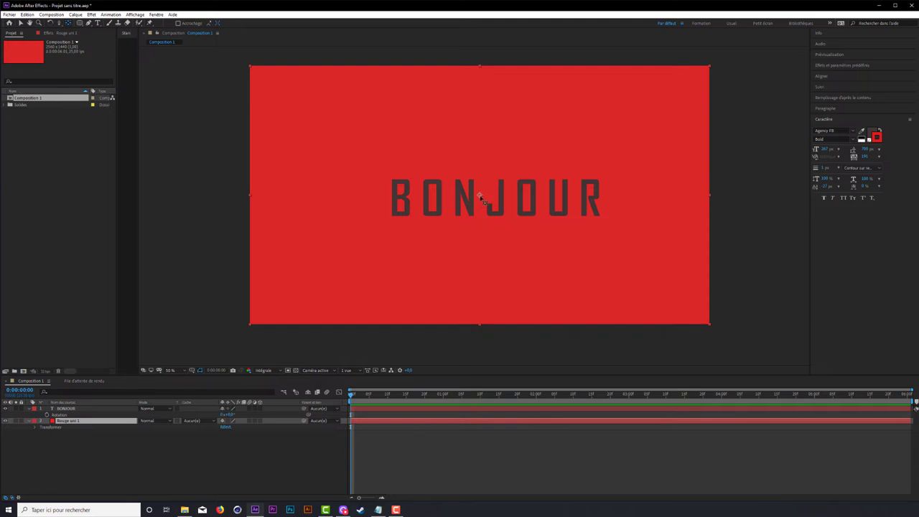
{"action": "left_click_drag", "start_coordinate": [481, 199], "coordinate": [594, 143]}
{"action": "key", "text": "w"}
{"action": "mouse_move", "coordinate": [415, 143]}
{"action": "left_mouse_down"}
{"action": "mouse_move", "coordinate": [363, 130]}
{"action": "mouse_move", "coordinate": [352, 146]}
{"action": "left_mouse_up"}
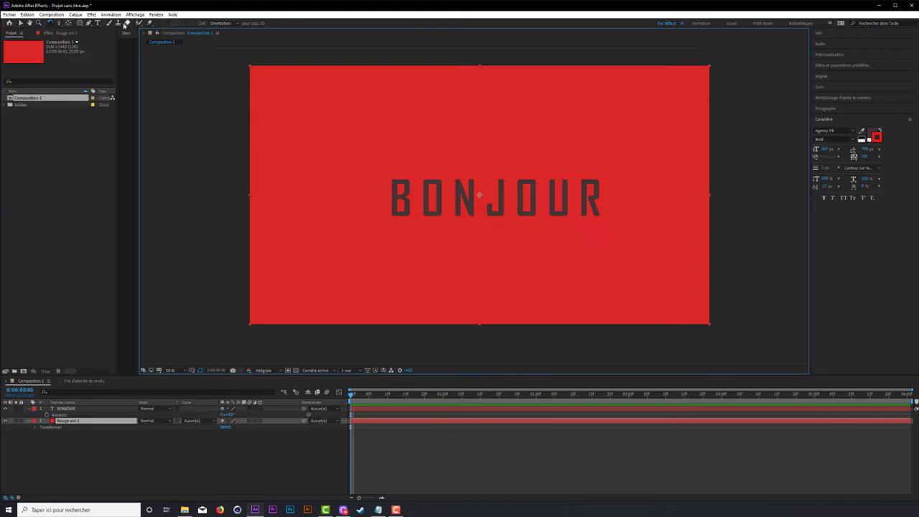
Step: Deselect Composition 1 and drag the Project panel's right edge outward to widen it
{"action": "left_click", "coordinate": [59, 152]}
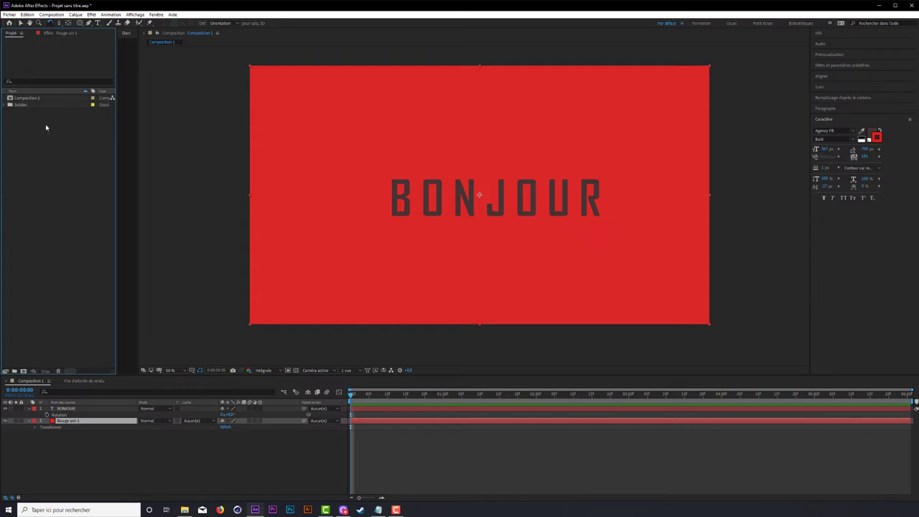
{"action": "left_click_drag", "start_coordinate": [117, 139], "coordinate": [145, 138]}
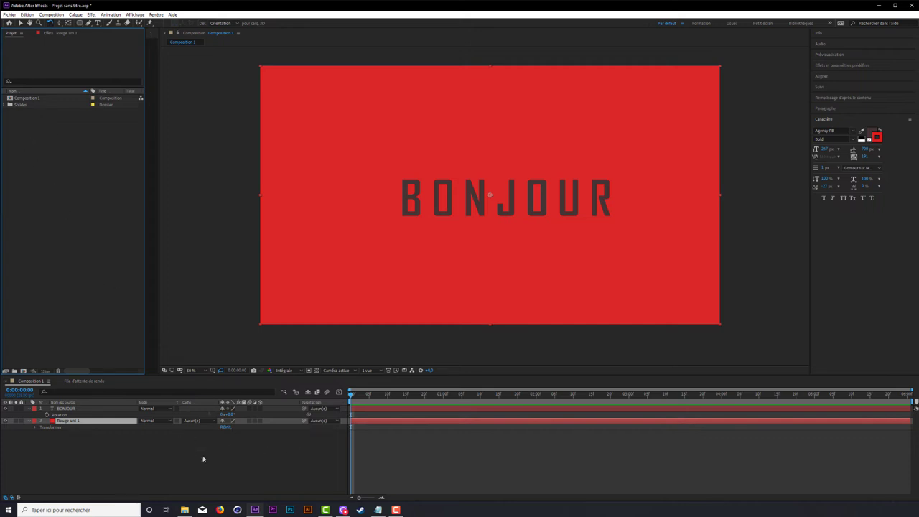
Step: Drag AE TOTAL BEGINNER INTRO from File Explorer into the After Effects Project panel
{"action": "left_click", "coordinate": [185, 510]}
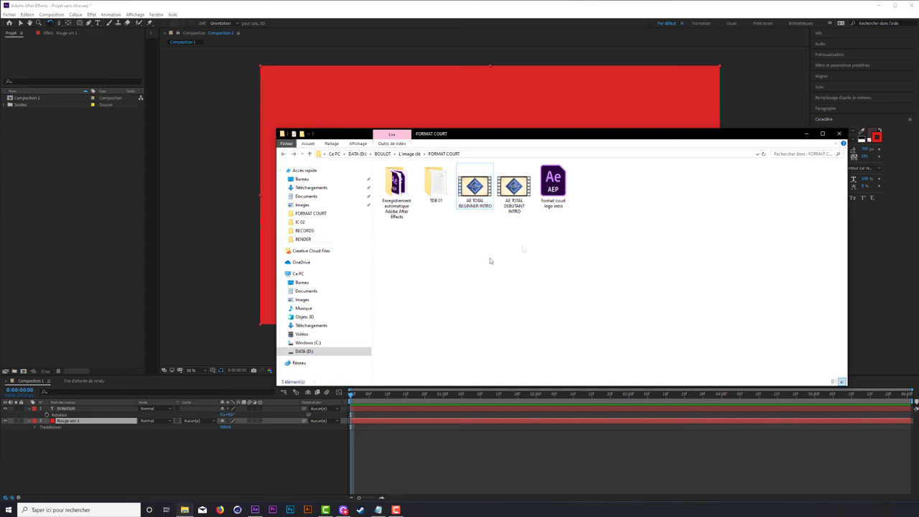
{"action": "mouse_move", "coordinate": [476, 188]}
{"action": "left_mouse_down"}
{"action": "mouse_move", "coordinate": [63, 182]}
{"action": "mouse_move", "coordinate": [165, 280]}
{"action": "left_mouse_up"}
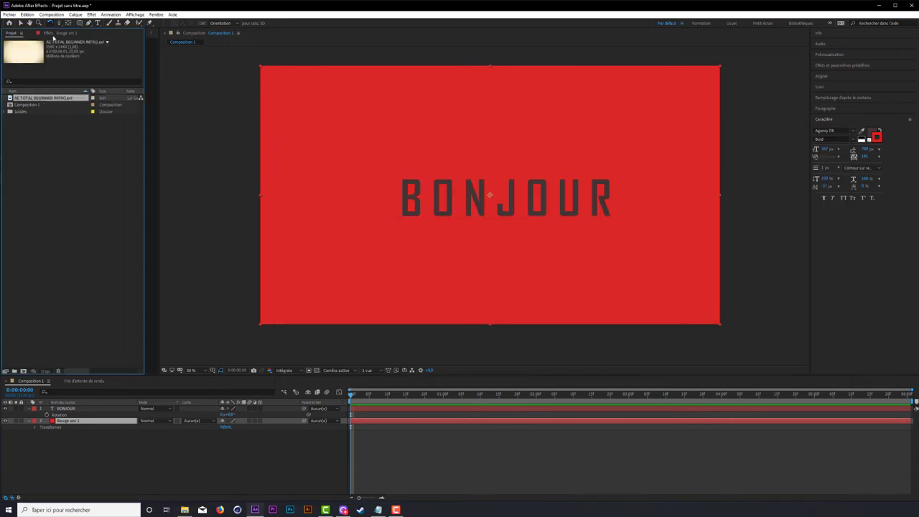
Step: Bring up the Effect Controls panel with F3 and select a layer in the timeline
{"action": "left_click", "coordinate": [52, 36]}
{"action": "left_click", "coordinate": [11, 34]}
{"action": "key", "text": "F3"}
{"action": "left_click", "coordinate": [10, 34]}
{"action": "left_click", "coordinate": [55, 33]}
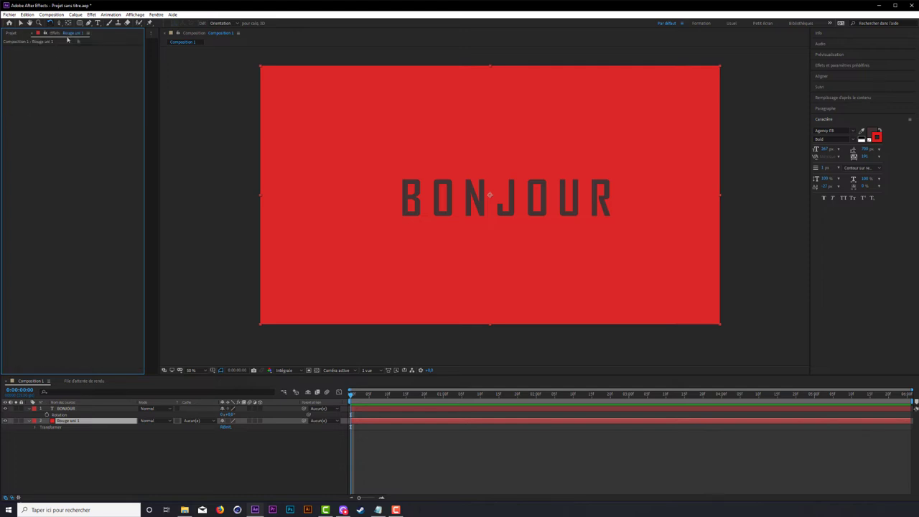
{"action": "left_click", "coordinate": [89, 427]}
{"action": "left_click", "coordinate": [72, 408]}
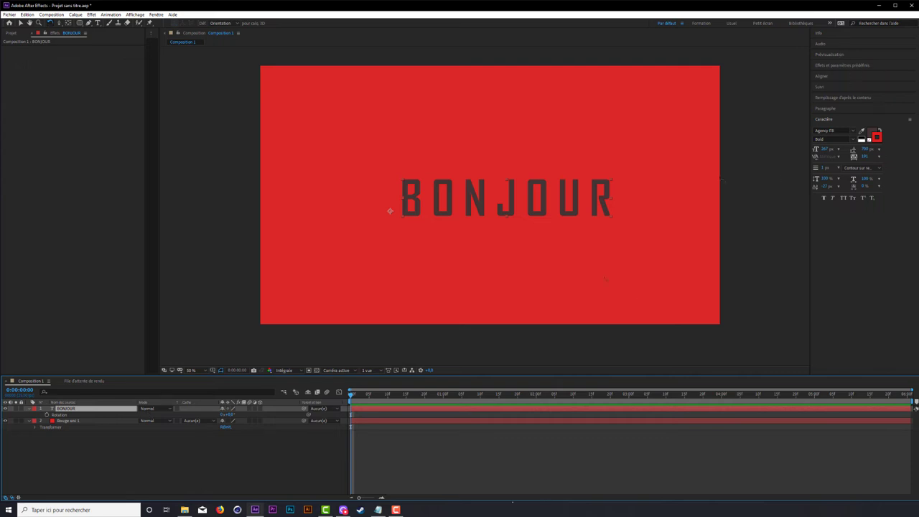
Step: Search "courb", apply Courbes to Rouge uni 1, and pull its Rouge channel curve down
{"action": "left_click", "coordinate": [842, 64]}
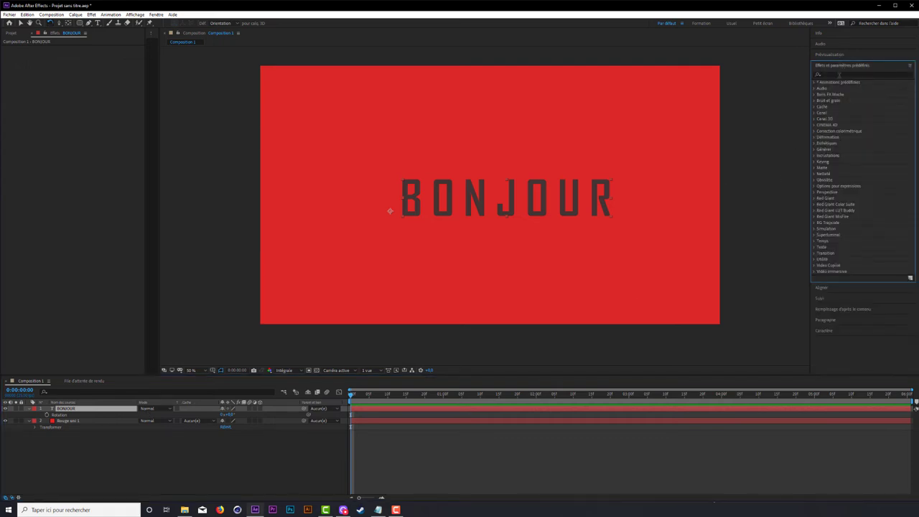
{"action": "left_click", "coordinate": [840, 74]}
{"action": "type", "text": "courb"}
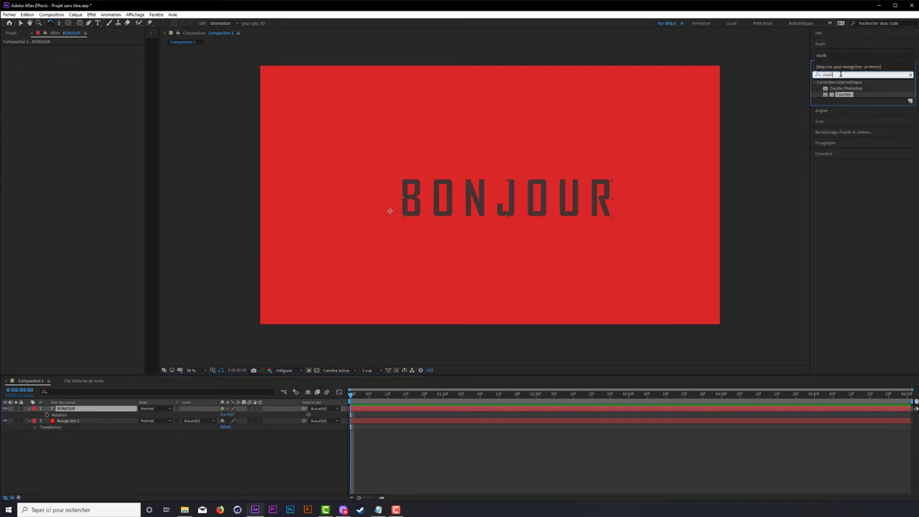
{"action": "left_click_drag", "start_coordinate": [843, 94], "coordinate": [101, 425]}
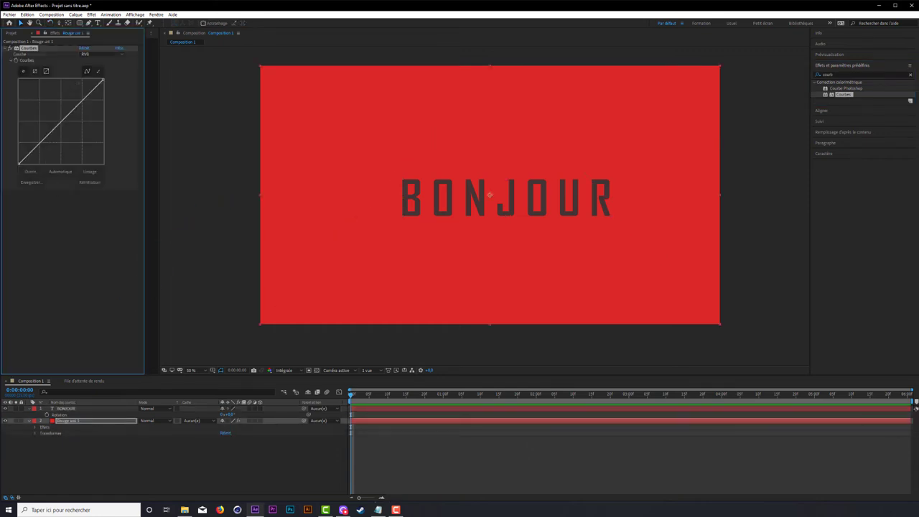
{"action": "left_click", "coordinate": [101, 54]}
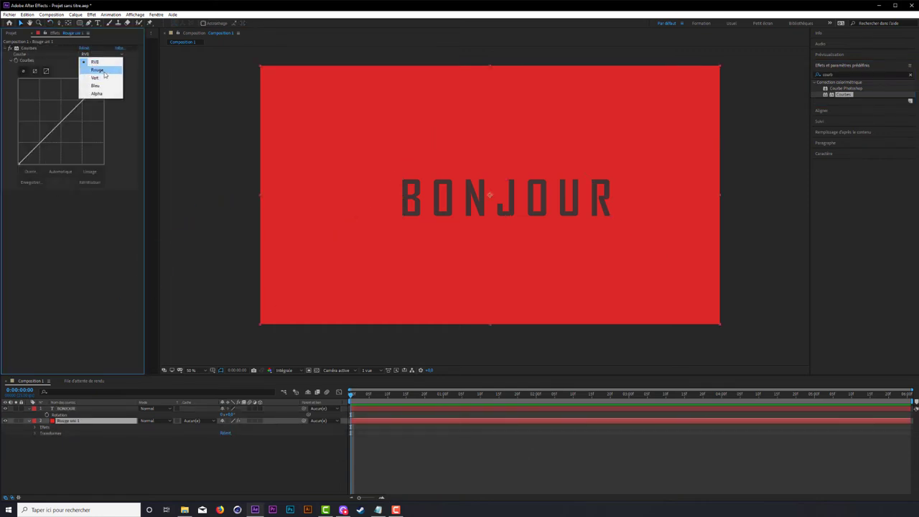
{"action": "left_click", "coordinate": [99, 69]}
{"action": "left_click_drag", "start_coordinate": [81, 136], "coordinate": [77, 130]}
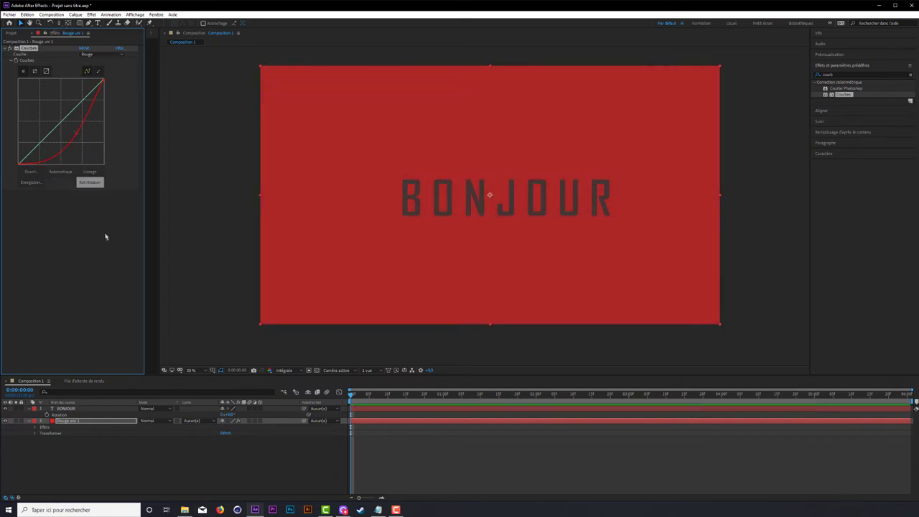
Step: Select then deselect the BONJOUR layer and resize panels to enlarge the composition view
{"action": "left_click", "coordinate": [69, 408]}
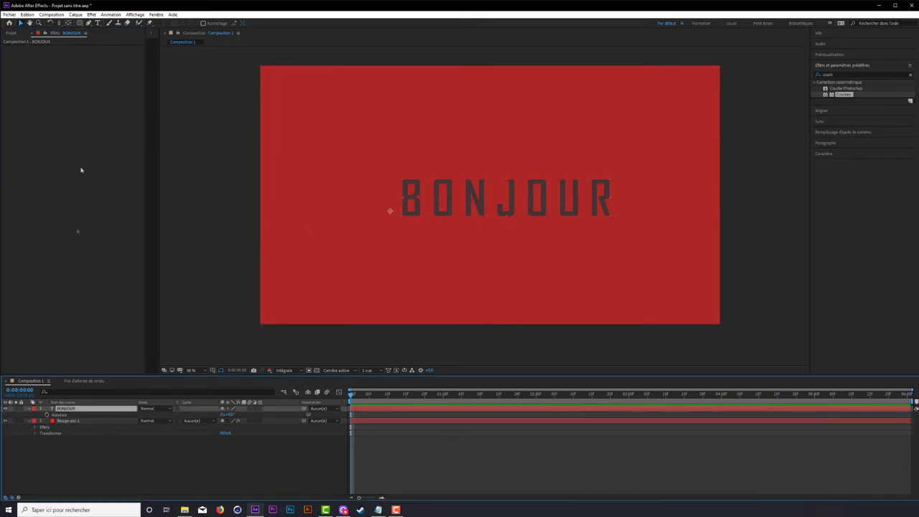
{"action": "left_click", "coordinate": [69, 87]}
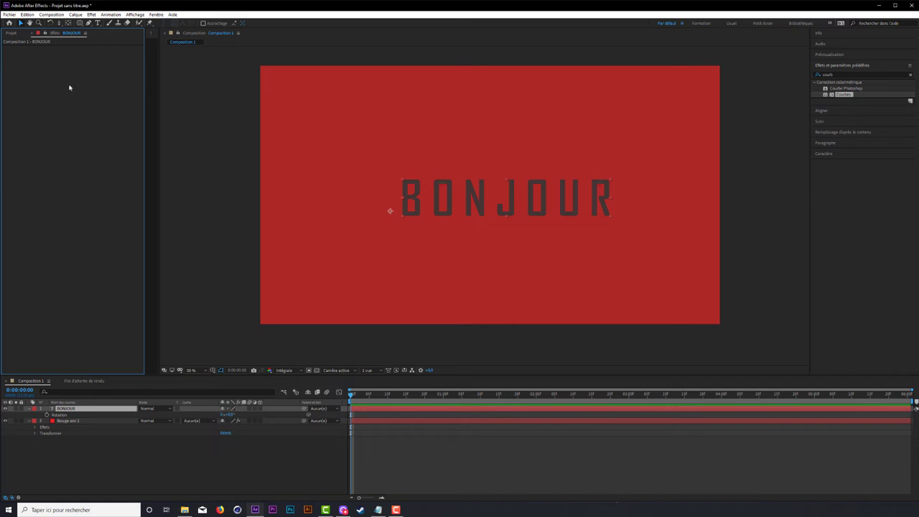
{"action": "left_click", "coordinate": [230, 186]}
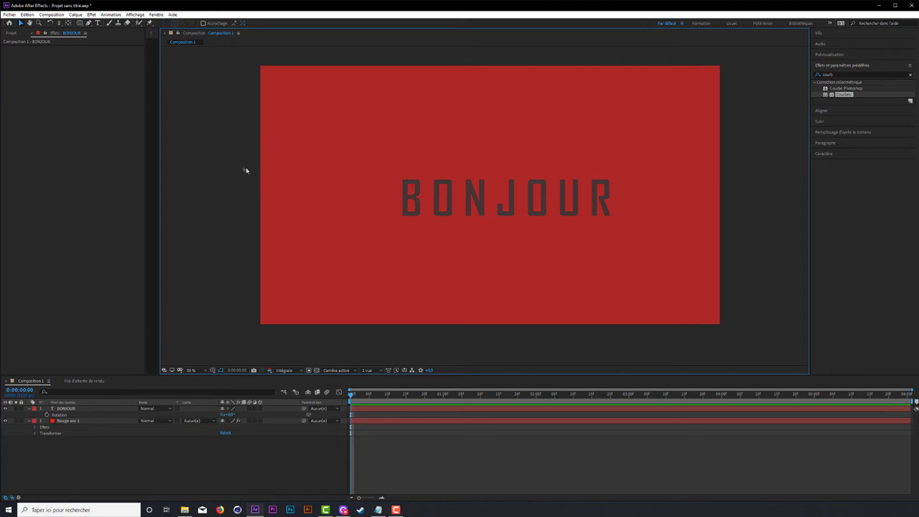
{"action": "left_click_drag", "start_coordinate": [159, 64], "coordinate": [184, 61]}
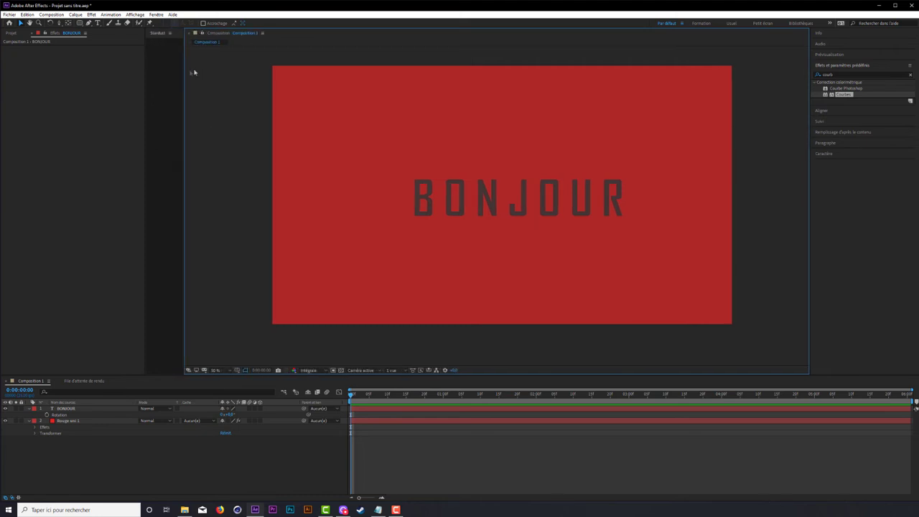
{"action": "mouse_move", "coordinate": [183, 77]}
{"action": "left_mouse_down"}
{"action": "mouse_move", "coordinate": [134, 99]}
{"action": "mouse_move", "coordinate": [158, 99]}
{"action": "left_mouse_up"}
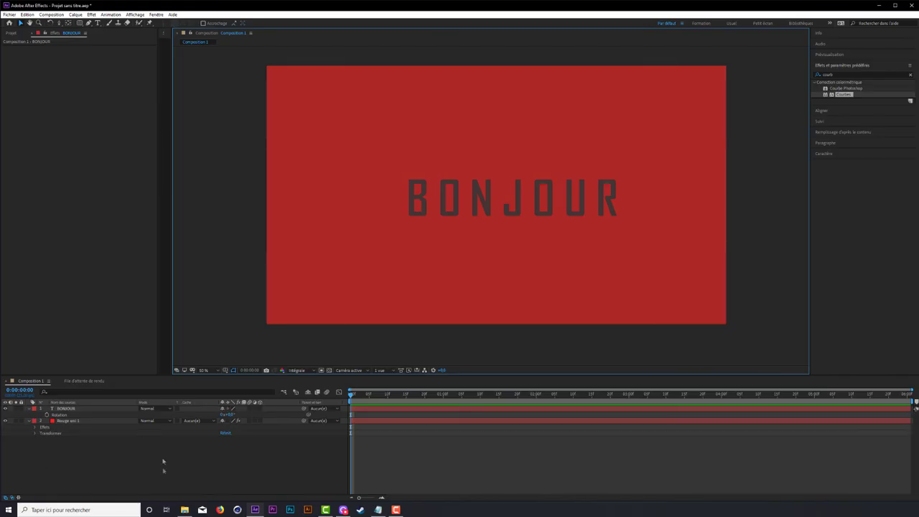
{"action": "left_click", "coordinate": [163, 462]}
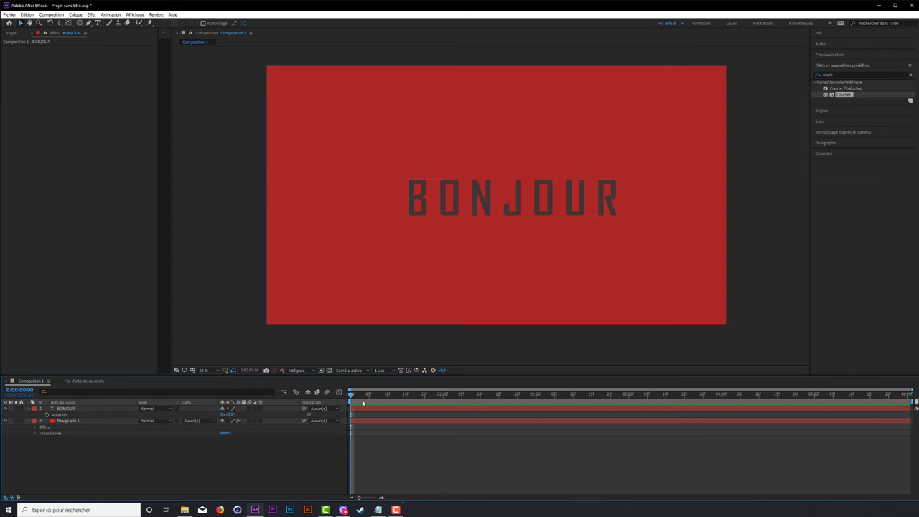
Step: Set the current time to 0:00:00:01 and show the Info panel readout
{"action": "mouse_move", "coordinate": [363, 402]}
{"action": "left_mouse_down"}
{"action": "mouse_move", "coordinate": [443, 402]}
{"action": "mouse_move", "coordinate": [358, 403]}
{"action": "left_mouse_up"}
{"action": "key", "text": "Page_Up"}
{"action": "key", "text": "Page_Up"}
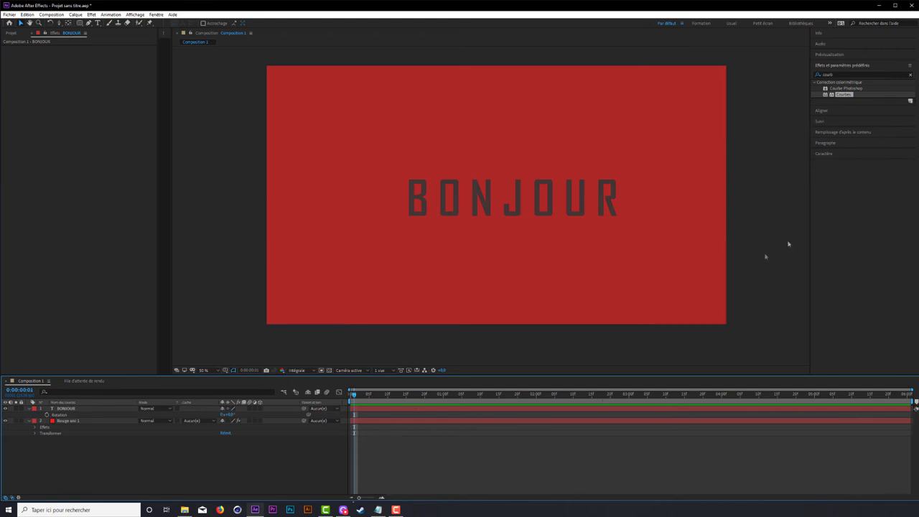
{"action": "left_click", "coordinate": [859, 36]}
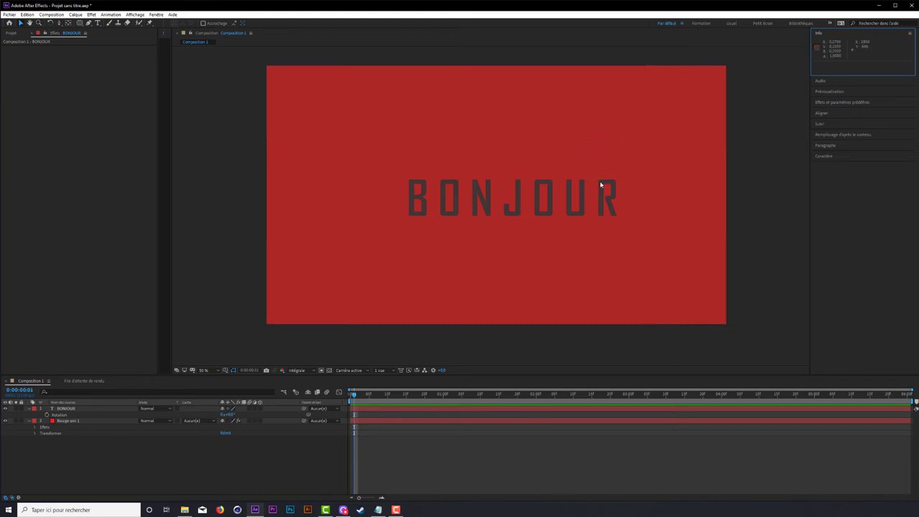
Step: Expand Audio and Prévisualisation, keeping Cadence 15, Ignorer unchanged and resolution automatic
{"action": "left_click", "coordinate": [848, 81]}
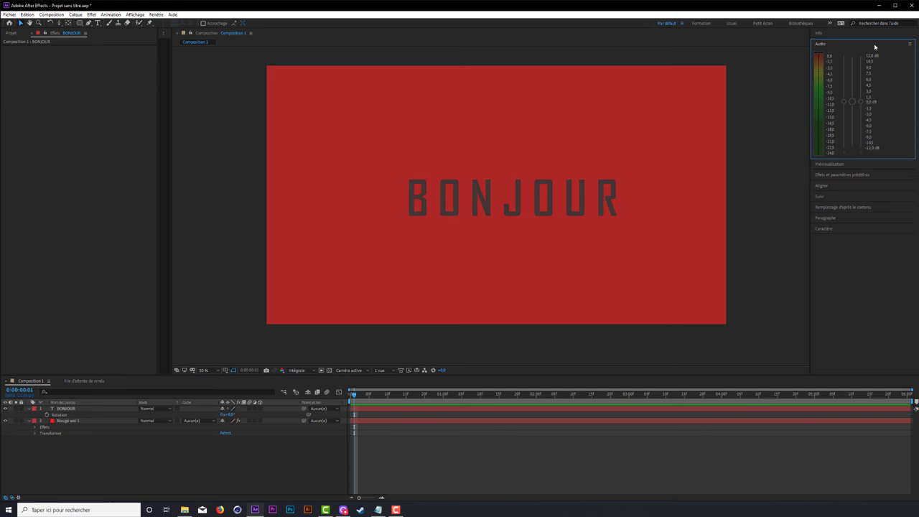
{"action": "left_click", "coordinate": [849, 165]}
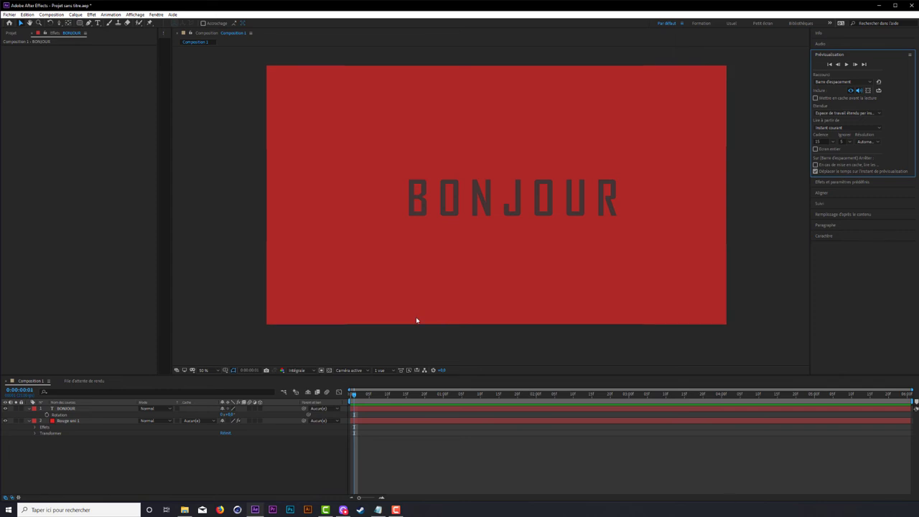
{"action": "left_click", "coordinate": [831, 142]}
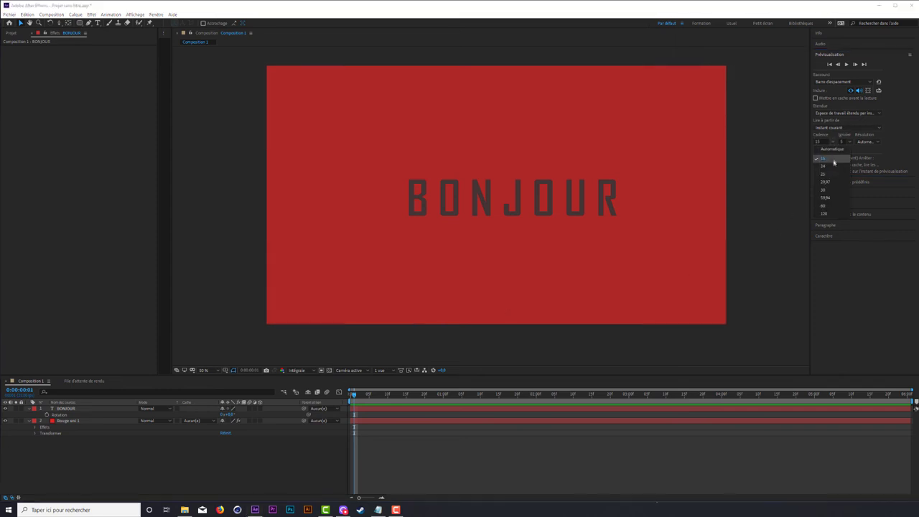
{"action": "left_click", "coordinate": [837, 203]}
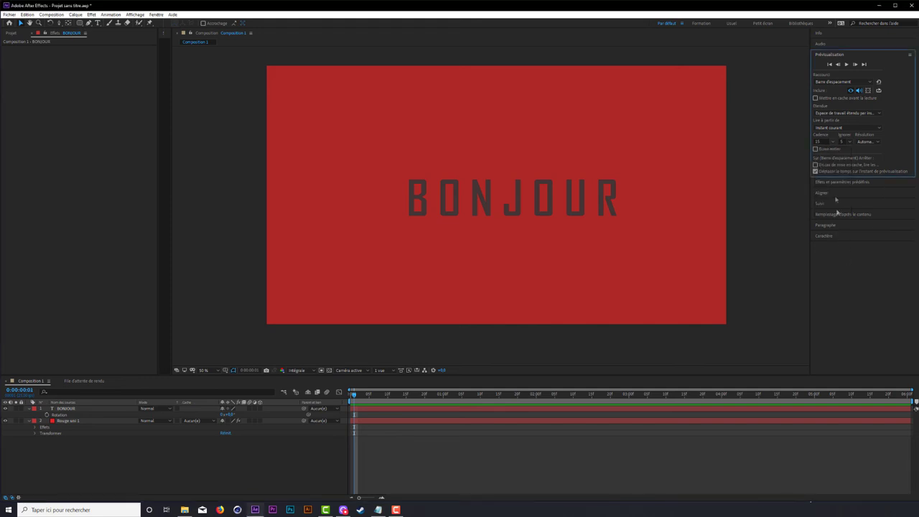
{"action": "left_click", "coordinate": [849, 142]}
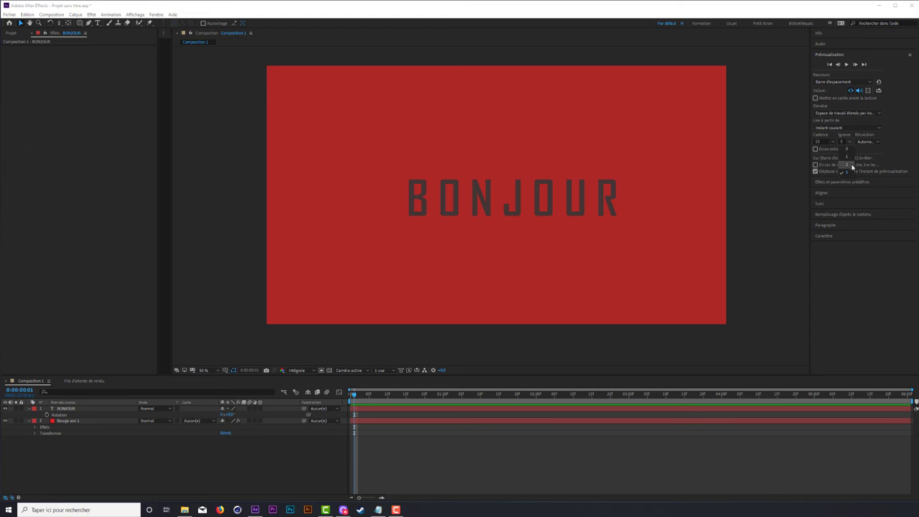
{"action": "left_click", "coordinate": [858, 268]}
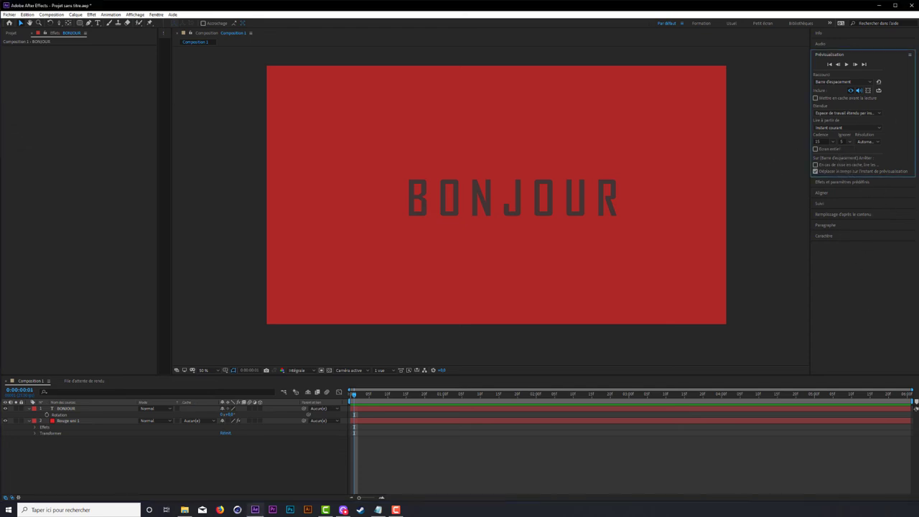
{"action": "left_click", "coordinate": [865, 141]}
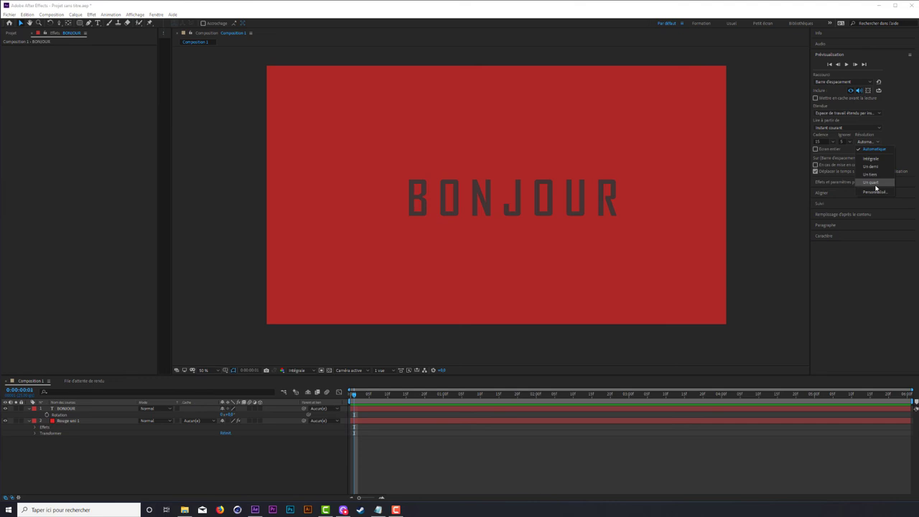
{"action": "left_click", "coordinate": [859, 283]}
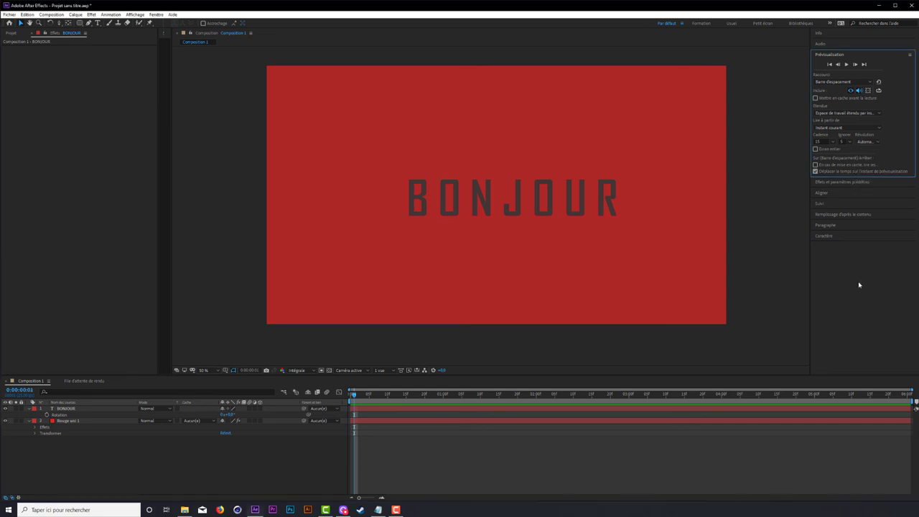
{"action": "left_click", "coordinate": [860, 183]}
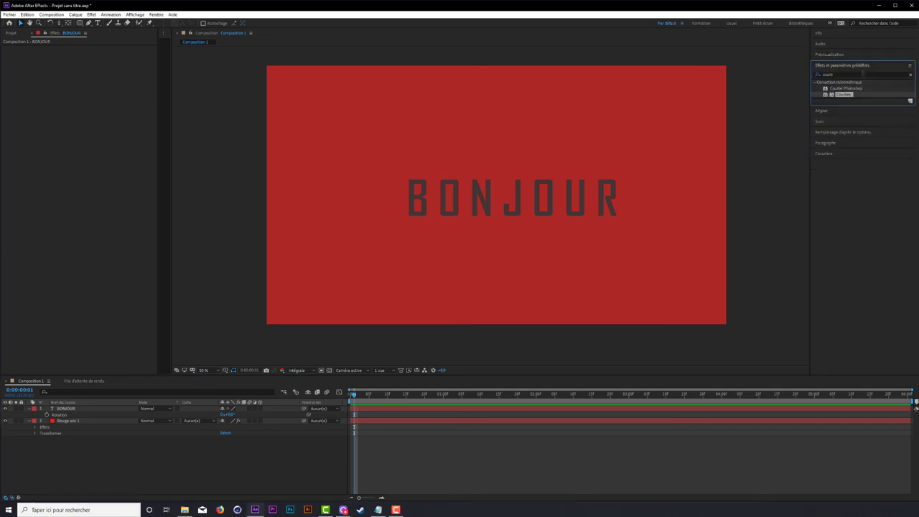
Step: Apply Bruit de turbulence to the red solid, remove it again, and expand the Aligner panel
{"action": "left_click", "coordinate": [910, 74]}
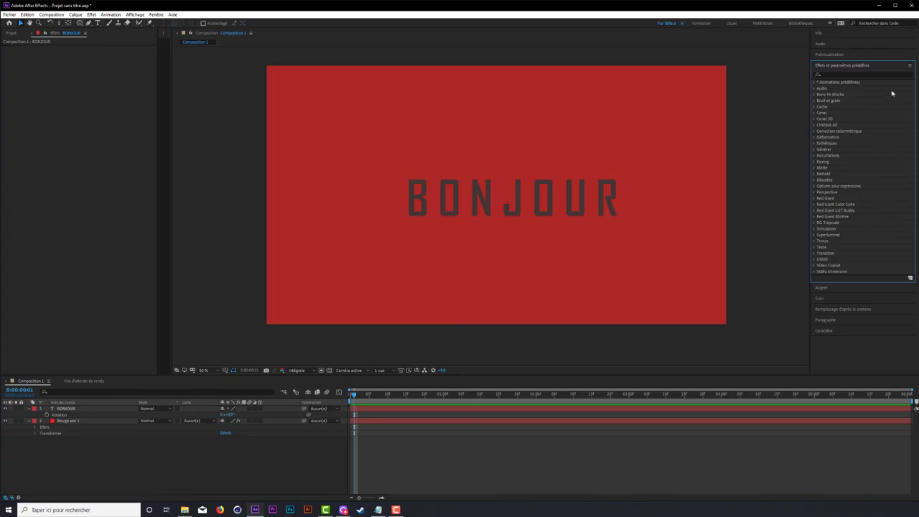
{"action": "left_click", "coordinate": [814, 101]}
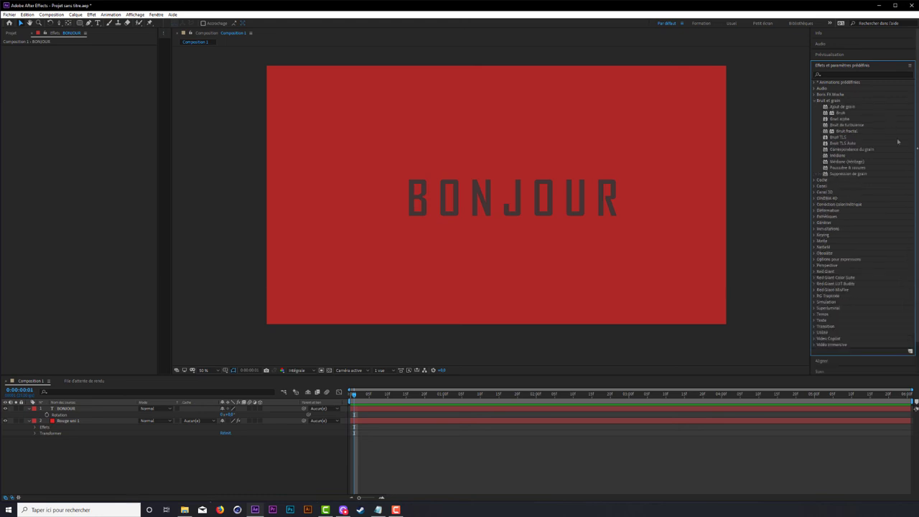
{"action": "left_click", "coordinate": [841, 127]}
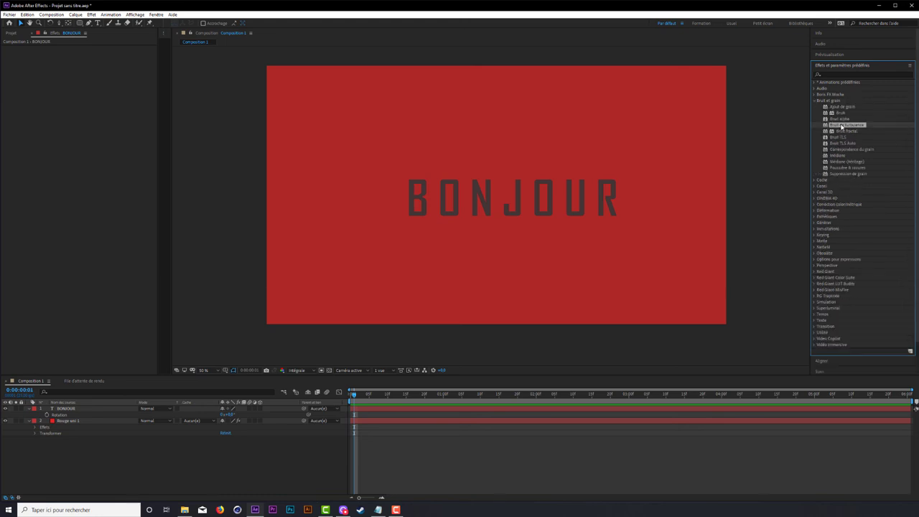
{"action": "left_click_drag", "start_coordinate": [841, 125], "coordinate": [671, 125]}
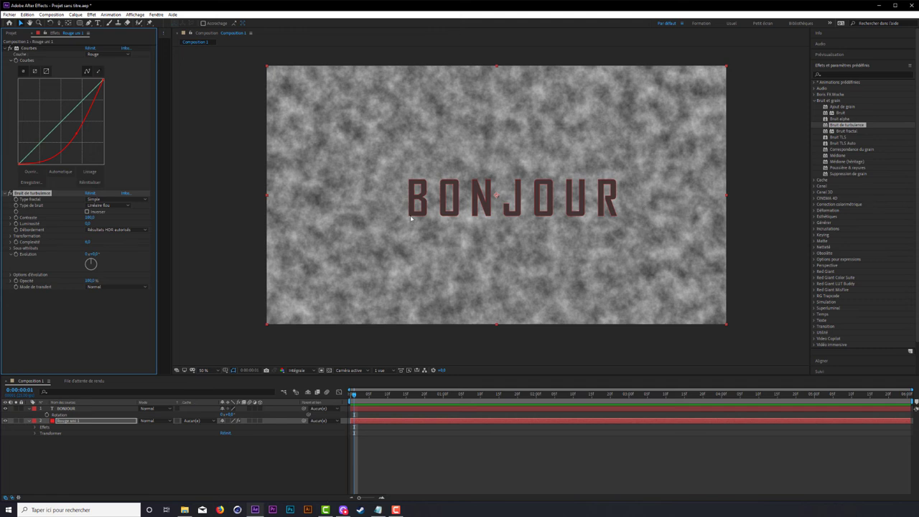
{"action": "key", "text": "Delete"}
{"action": "left_click", "coordinate": [815, 102]}
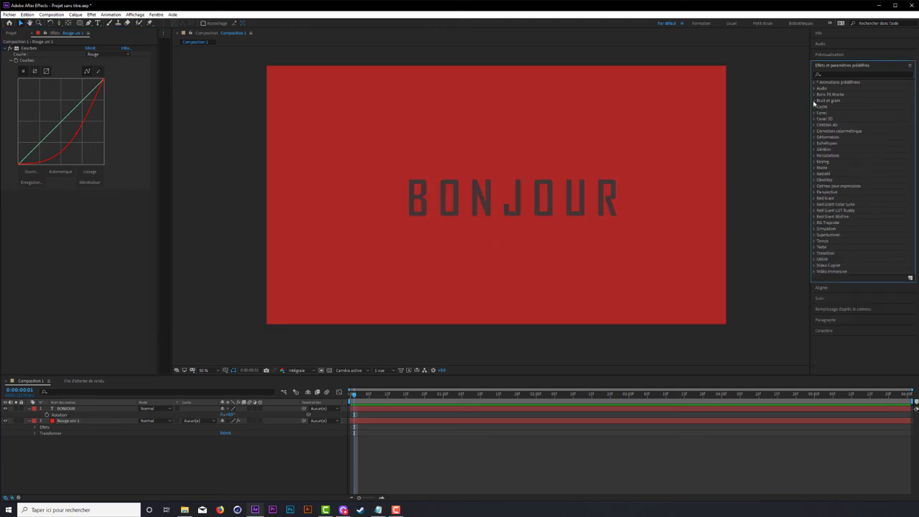
{"action": "left_click", "coordinate": [820, 288]}
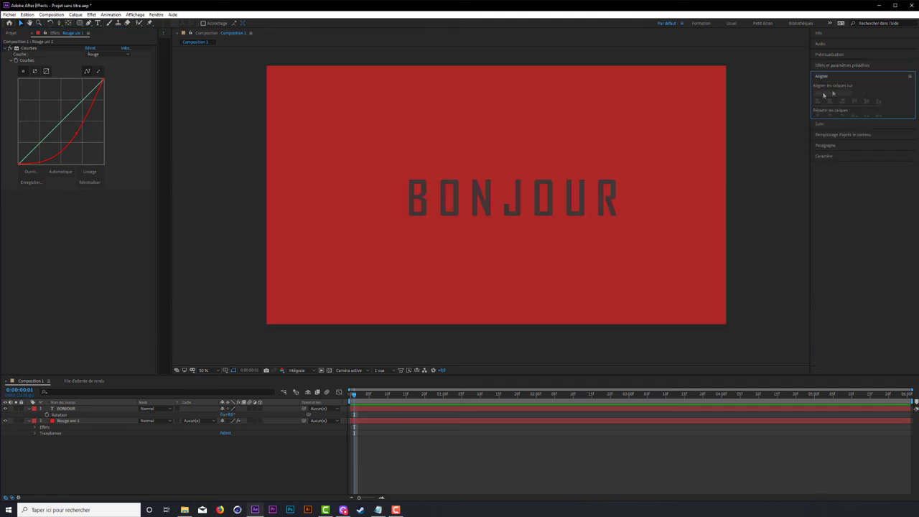
Step: Duplicate the BONJOUR layer and place copies as lines above and below the original
{"action": "left_click", "coordinate": [99, 410]}
{"action": "key", "text": "ctrl+d"}
{"action": "left_click_drag", "start_coordinate": [484, 206], "coordinate": [457, 144]}
{"action": "left_click", "coordinate": [104, 415]}
{"action": "left_click_drag", "start_coordinate": [395, 208], "coordinate": [347, 272]}
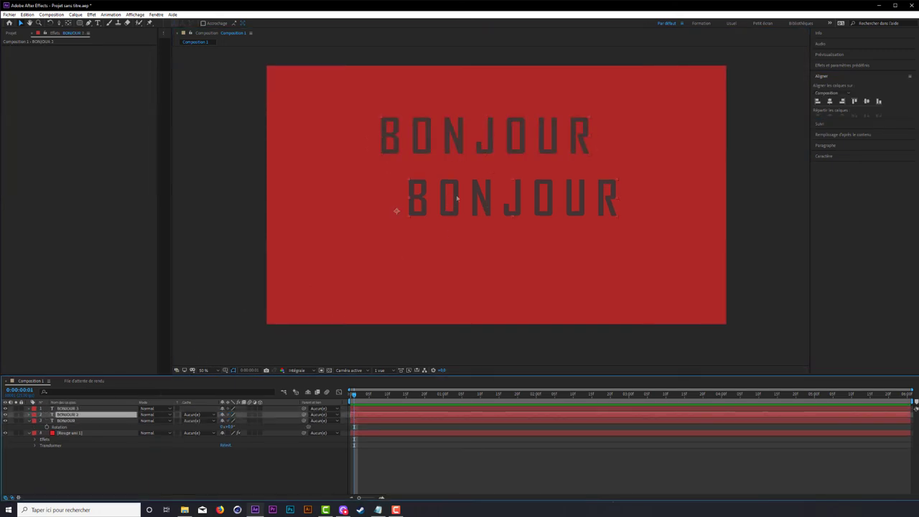
Step: Select all three BONJOUR layers and align them horizontally
{"action": "left_click", "coordinate": [395, 209], "text": "shift"}
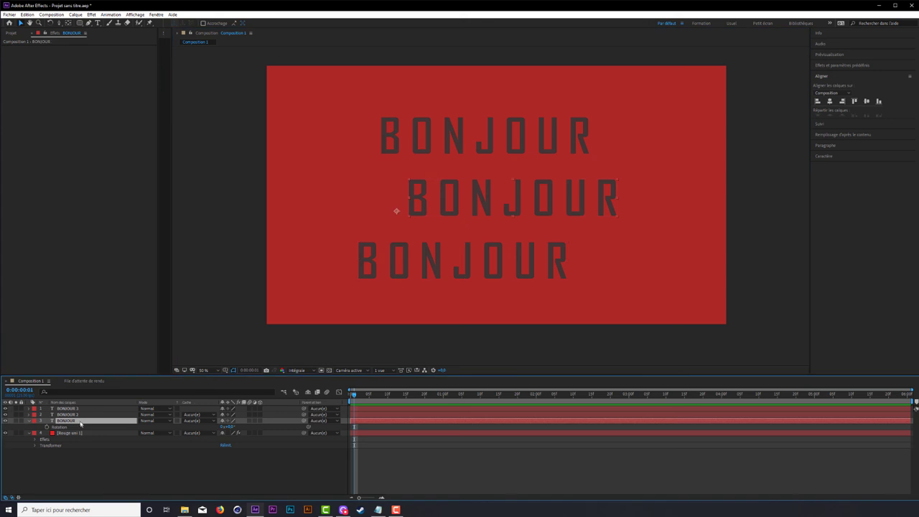
{"action": "left_click", "coordinate": [79, 409], "text": "shift"}
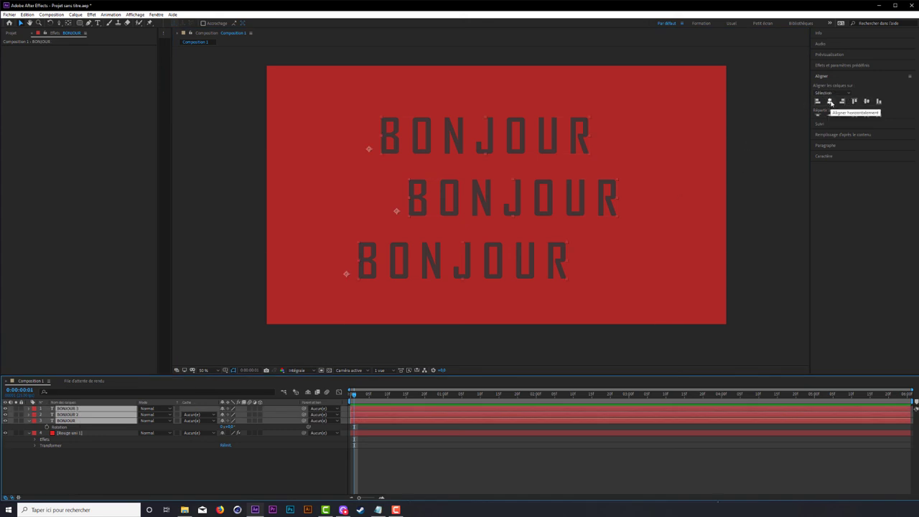
{"action": "left_click", "coordinate": [830, 102]}
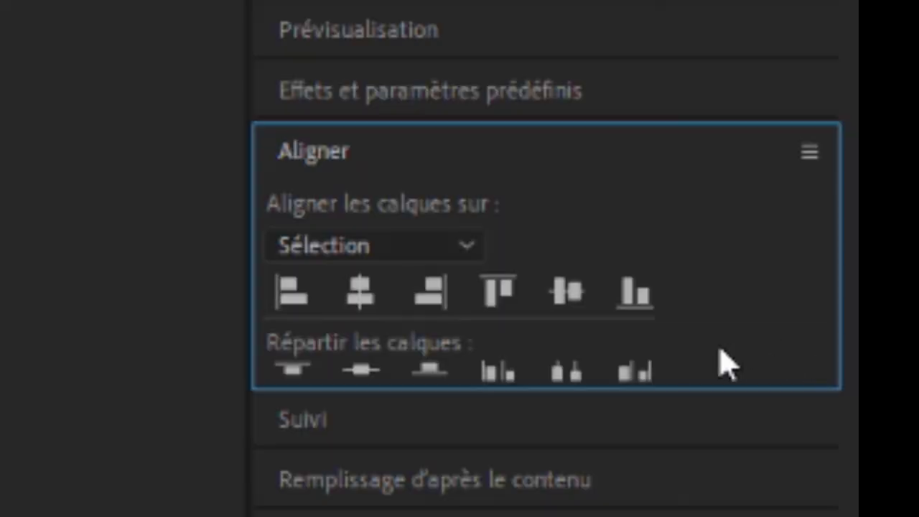
{"action": "left_click", "coordinate": [825, 123]}
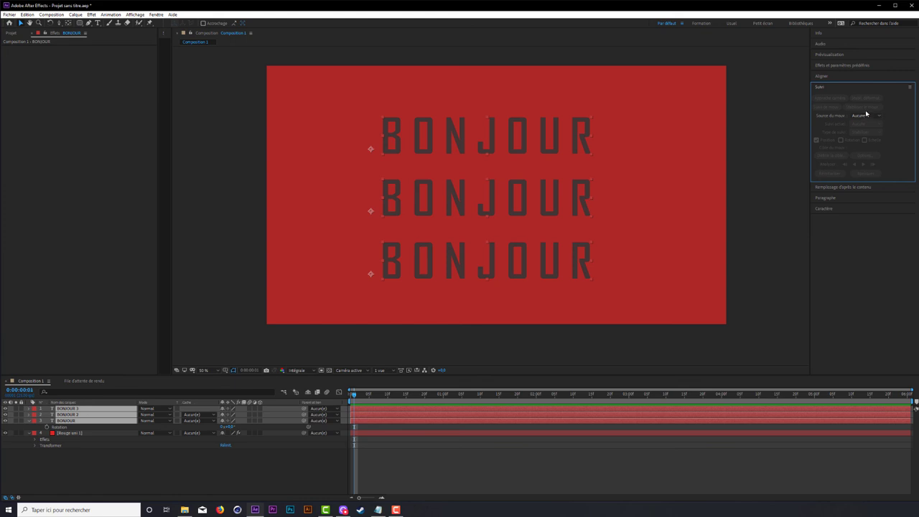
Step: Select only the middle BONJOUR layer with the Paragraph settings showing
{"action": "left_click", "coordinate": [838, 201]}
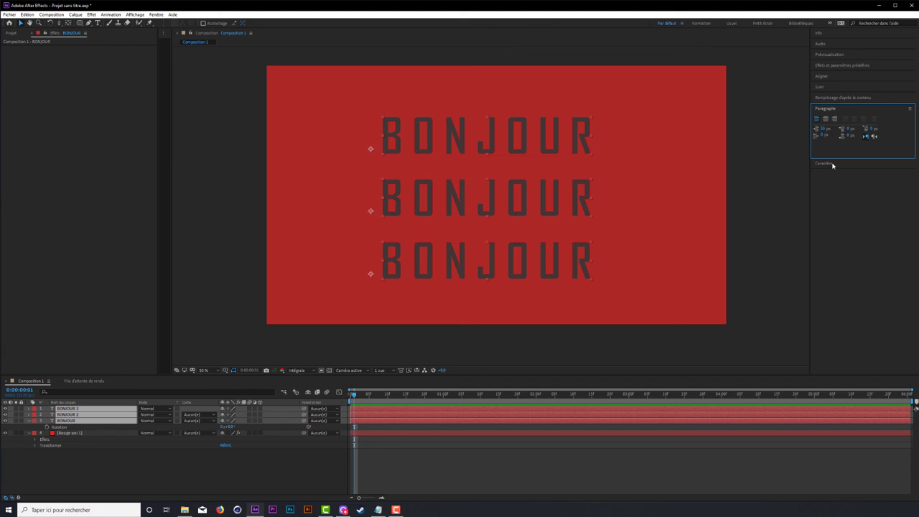
{"action": "left_click", "coordinate": [832, 164]}
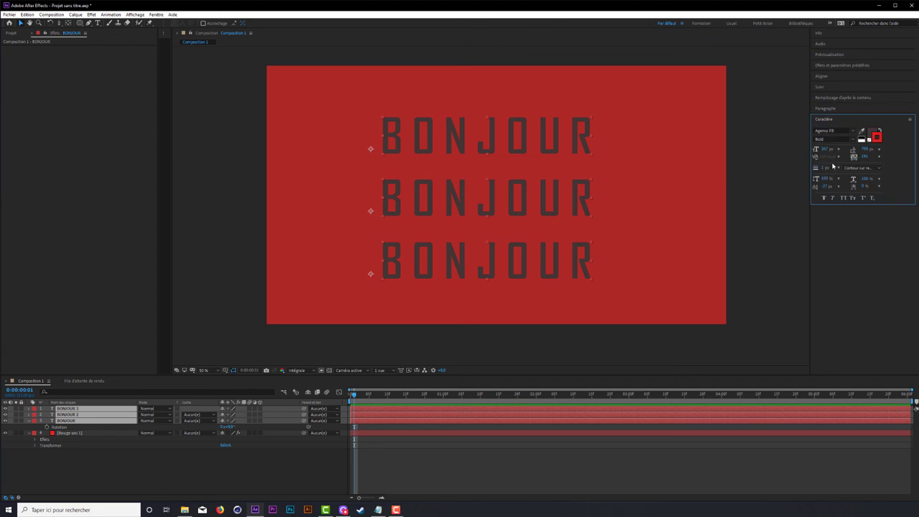
{"action": "left_click", "coordinate": [843, 109]}
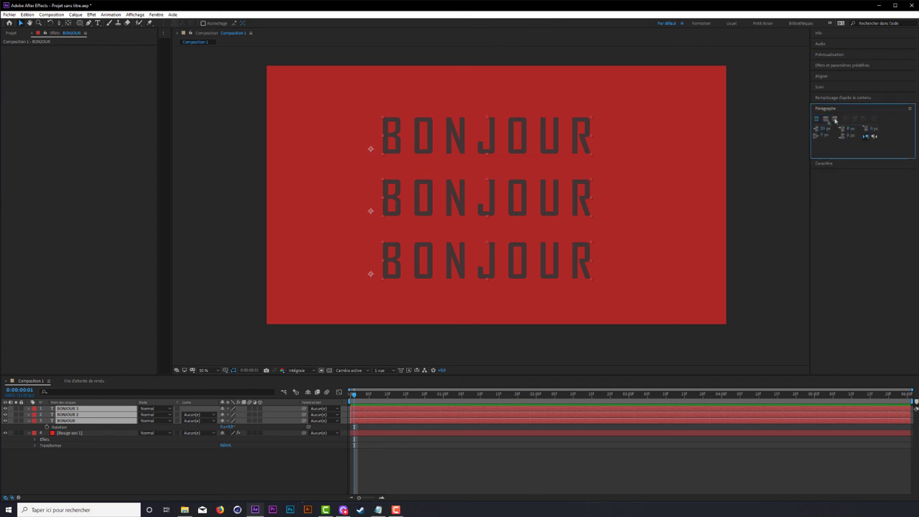
{"action": "left_click", "coordinate": [472, 150]}
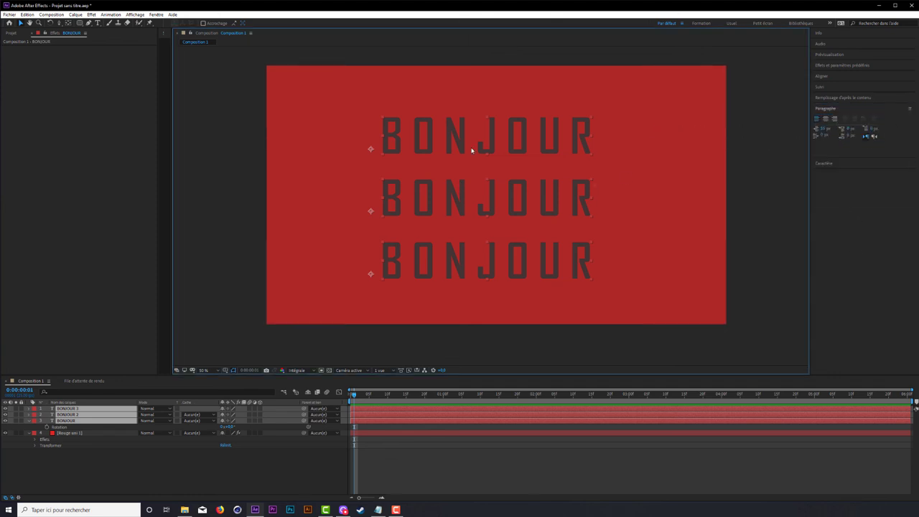
{"action": "left_click", "coordinate": [129, 421]}
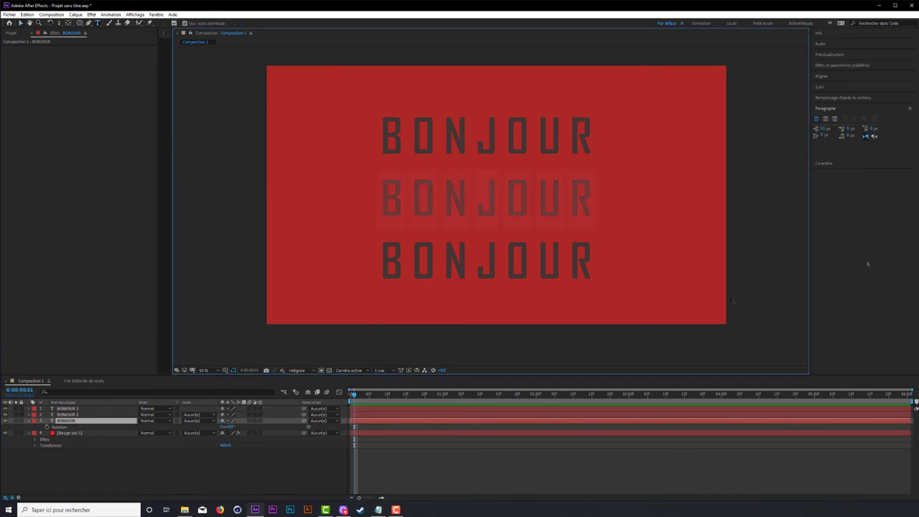
Step: Test indent and alignment on the middle BONJOUR, re-centre it, and show the Character panel
{"action": "left_click_drag", "start_coordinate": [821, 129], "coordinate": [840, 128]}
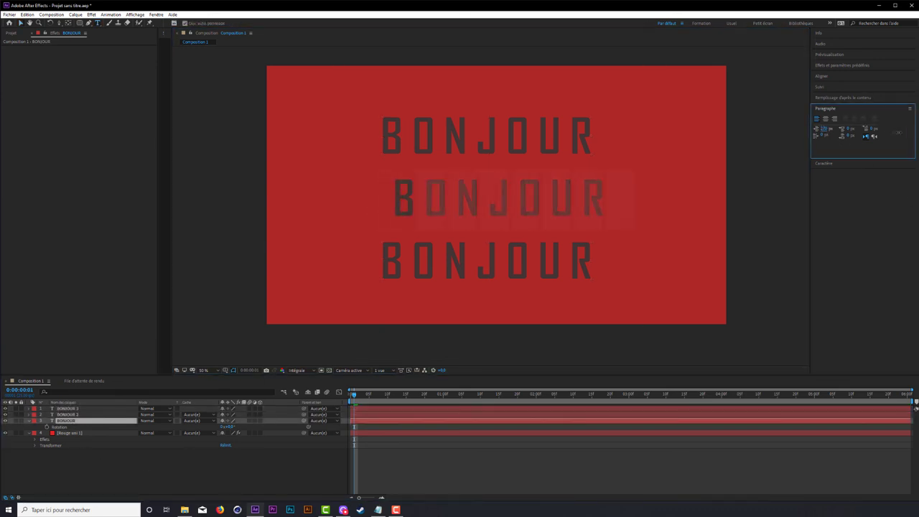
{"action": "left_click", "coordinate": [825, 119]}
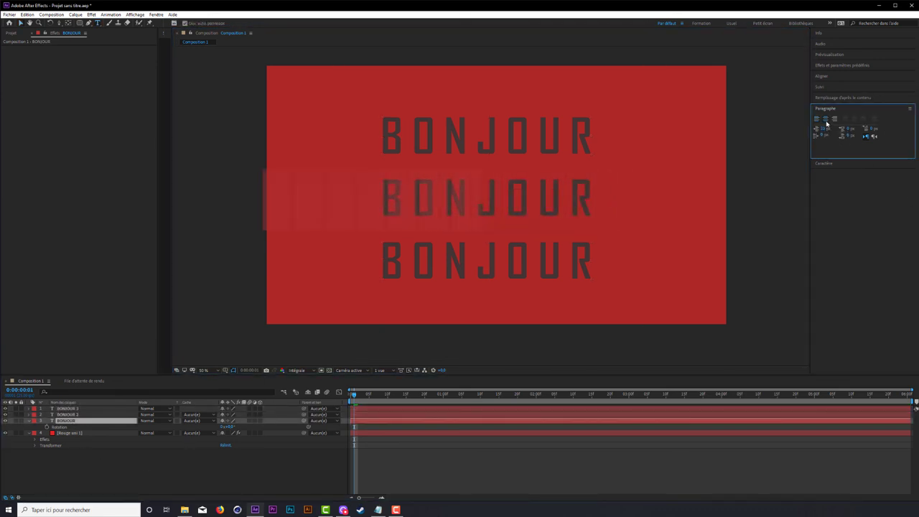
{"action": "left_click", "coordinate": [817, 120]}
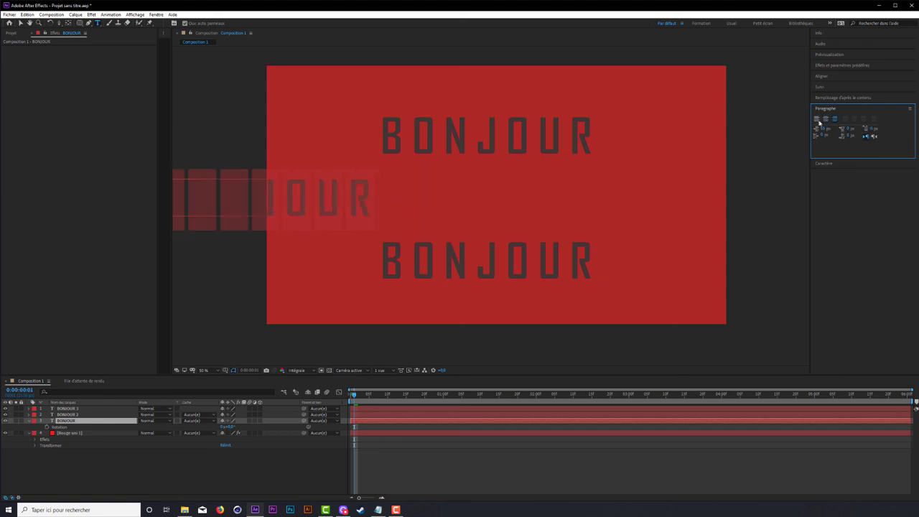
{"action": "left_click", "coordinate": [825, 119]}
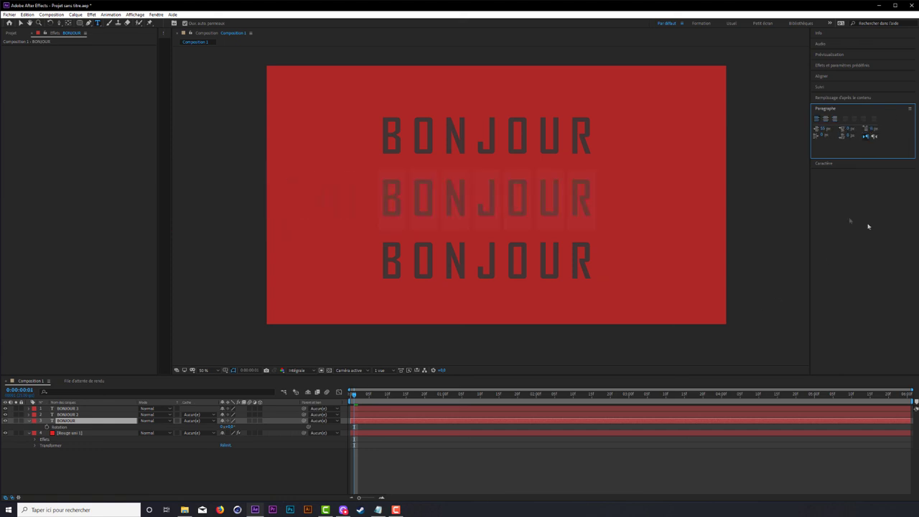
{"action": "left_click", "coordinate": [830, 164]}
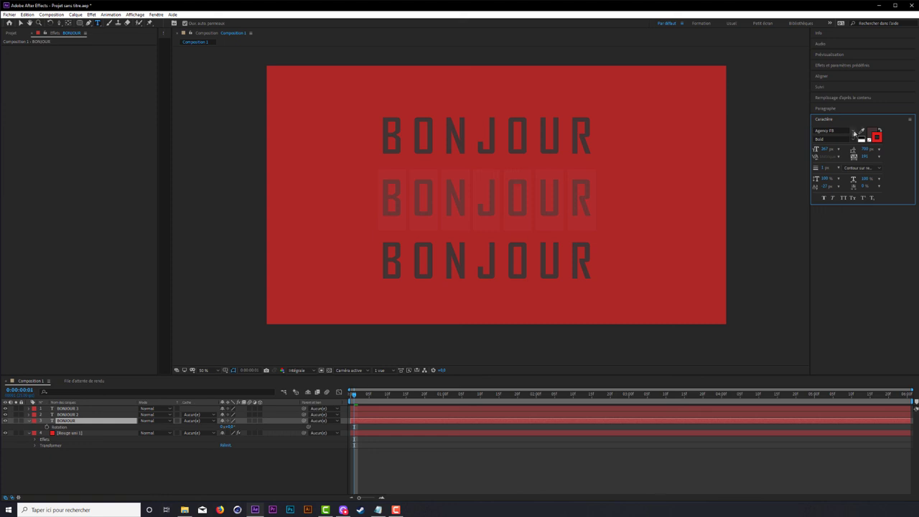
Step: After trying Cambria Math, Courier and Guitar Pro 5, set the middle line to Microsoft New Tai Lue and enlarge it
{"action": "left_click", "coordinate": [854, 131]}
{"action": "left_click", "coordinate": [853, 191]}
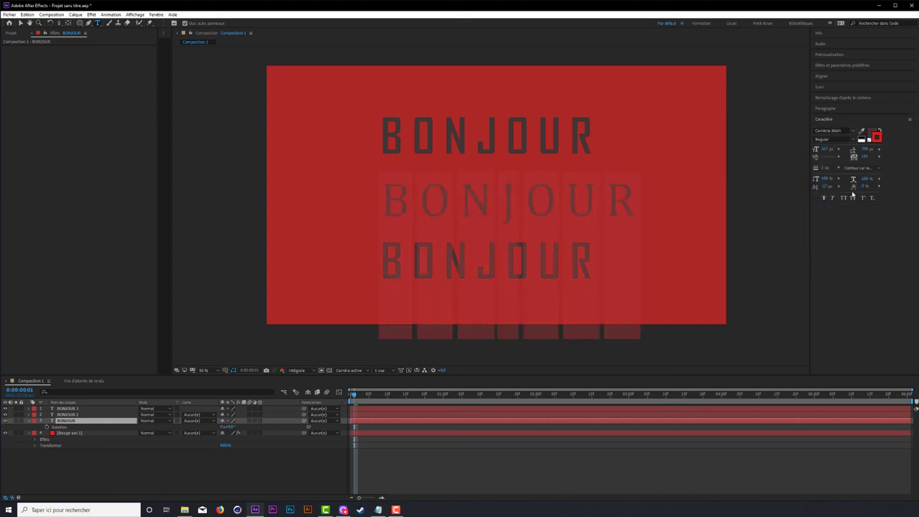
{"action": "left_click", "coordinate": [853, 132]}
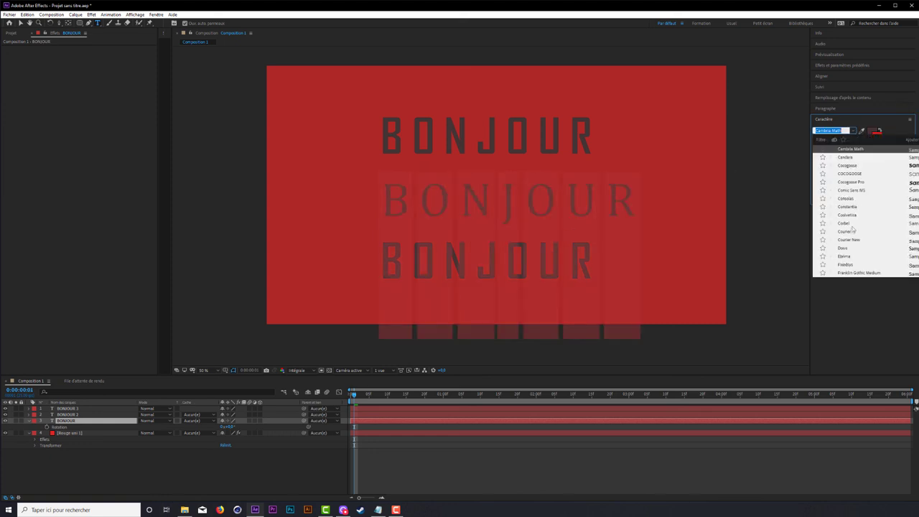
{"action": "left_click", "coordinate": [854, 230]}
{"action": "left_click", "coordinate": [853, 131]}
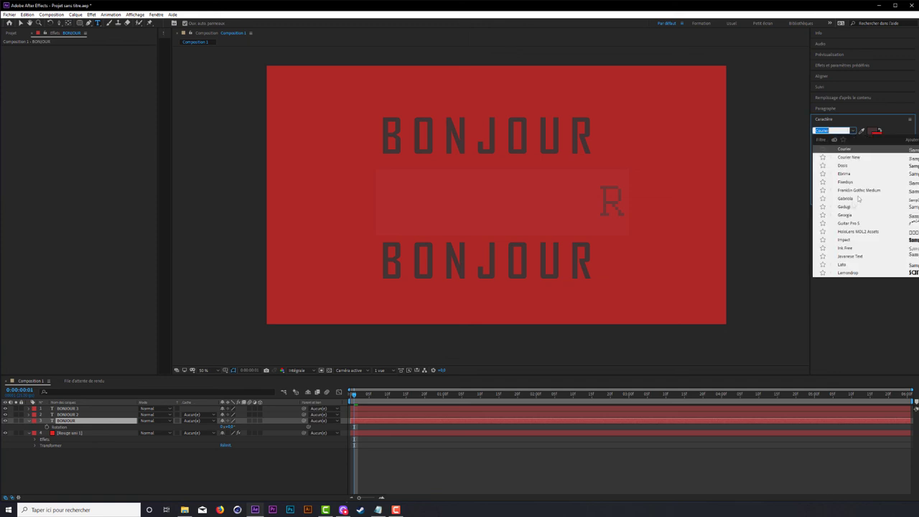
{"action": "left_click", "coordinate": [861, 172]}
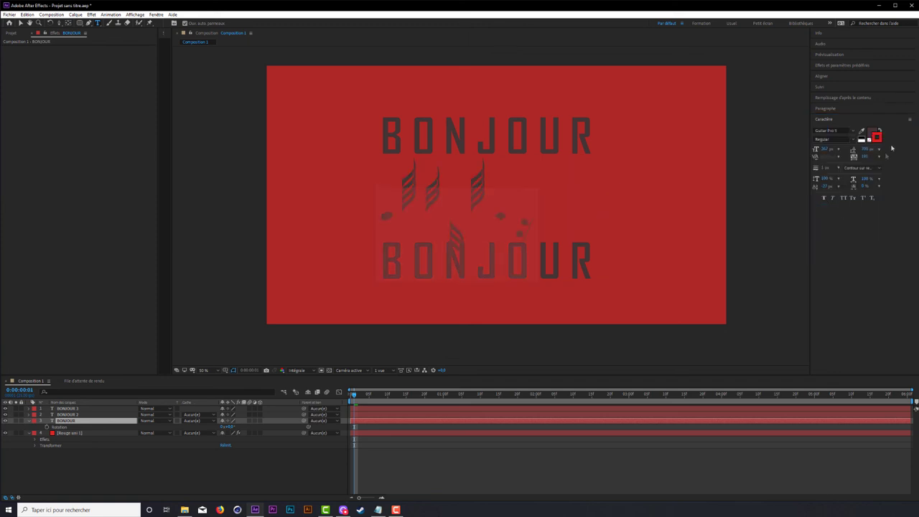
{"action": "left_click", "coordinate": [854, 132]}
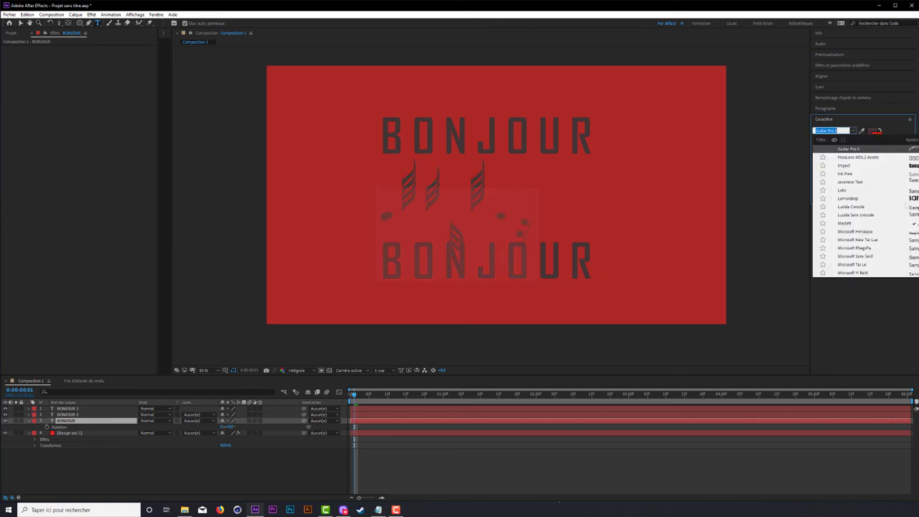
{"action": "left_click", "coordinate": [858, 240]}
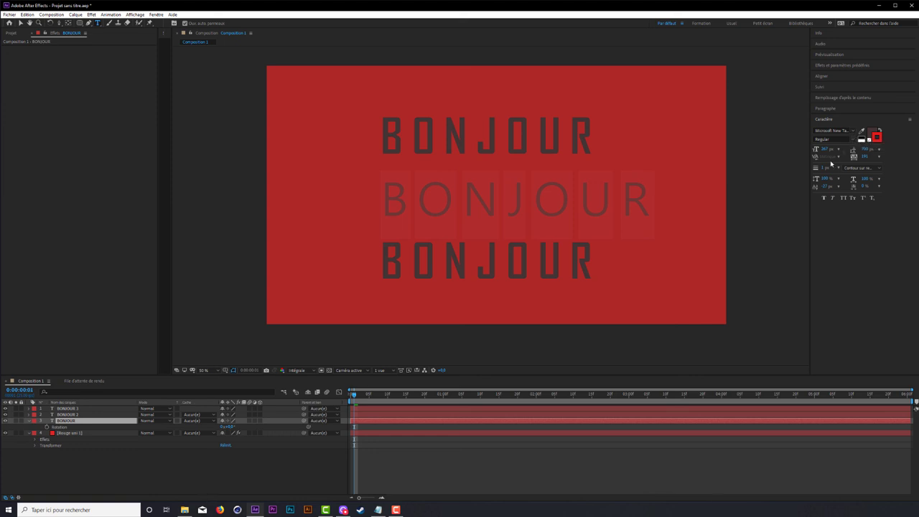
{"action": "left_click_drag", "start_coordinate": [824, 150], "coordinate": [891, 149]}
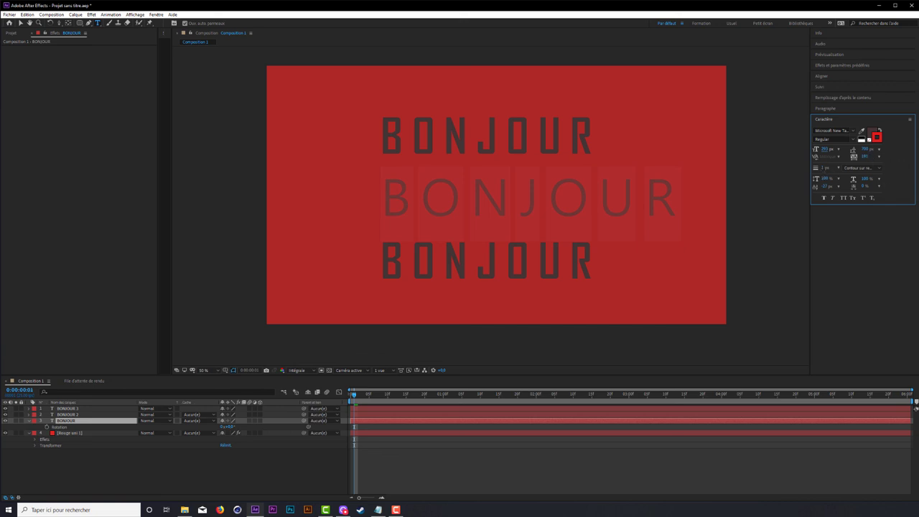
{"action": "key", "text": "alt+Tab"}
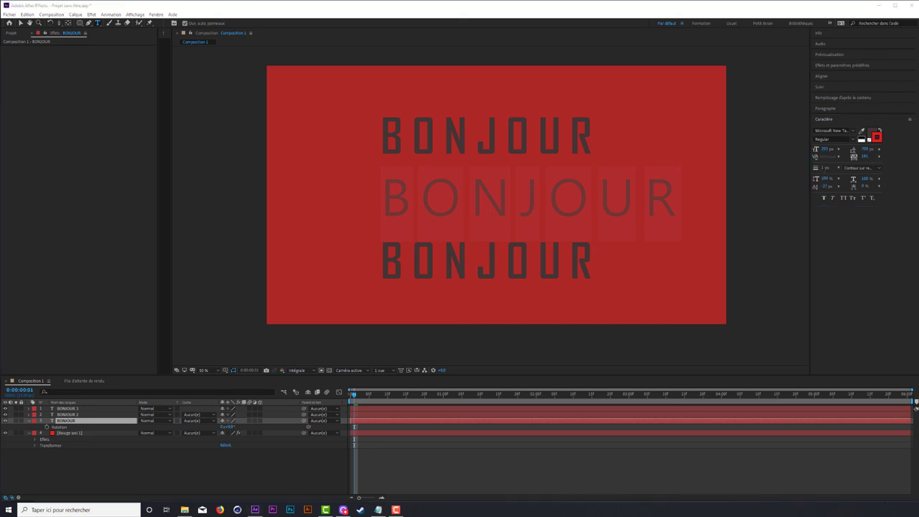